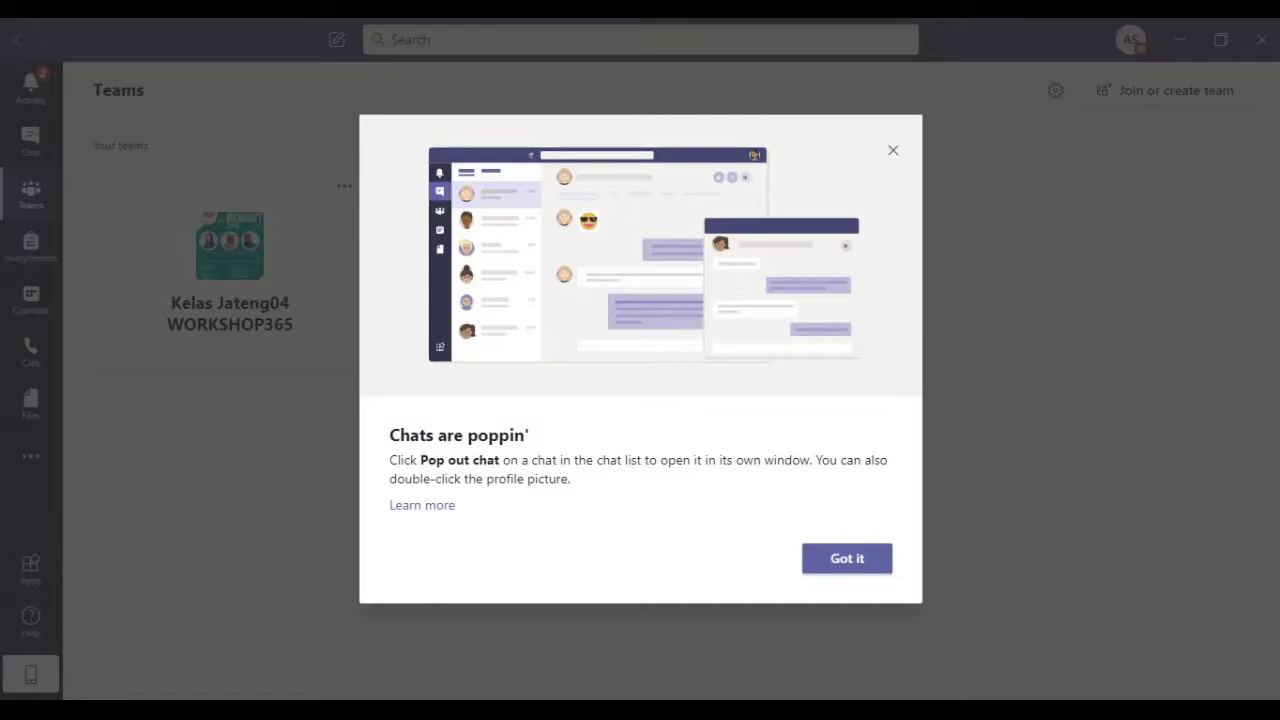
# - Dismiss the pop-out chat announcement and review the activity feed and the recent chats
pyautogui.click(892, 152)
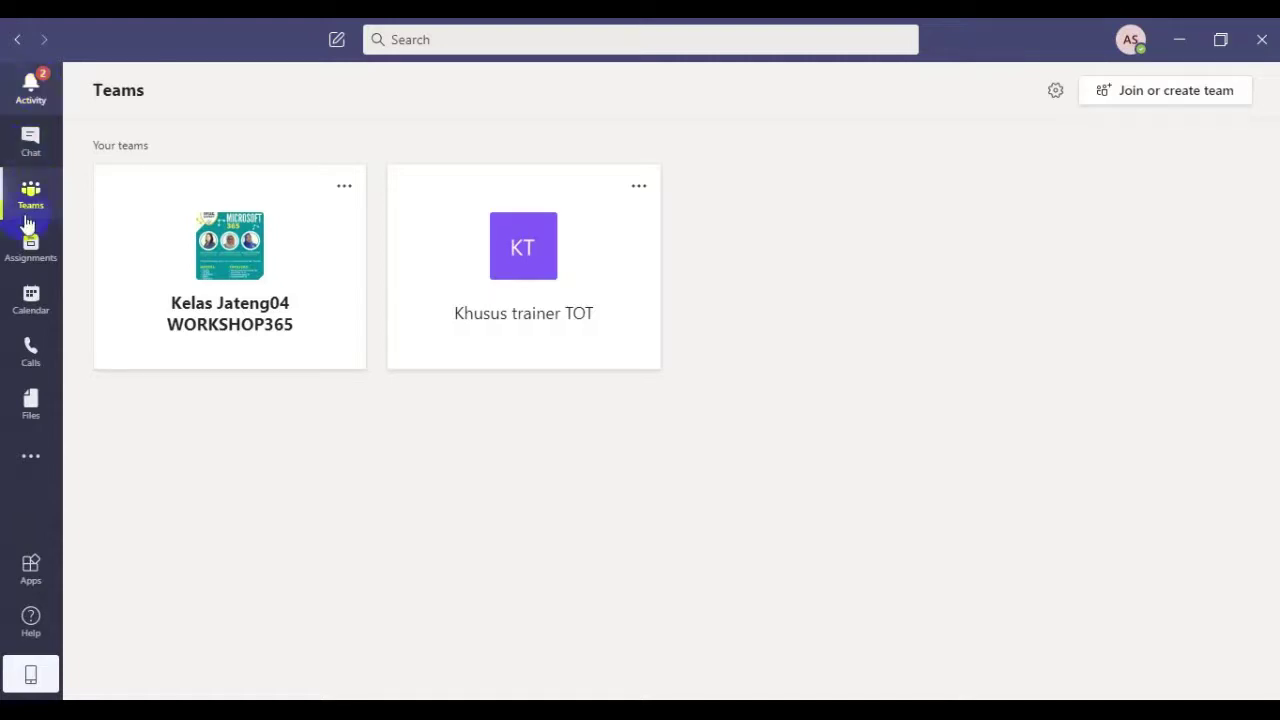
pyautogui.click(155, 190)
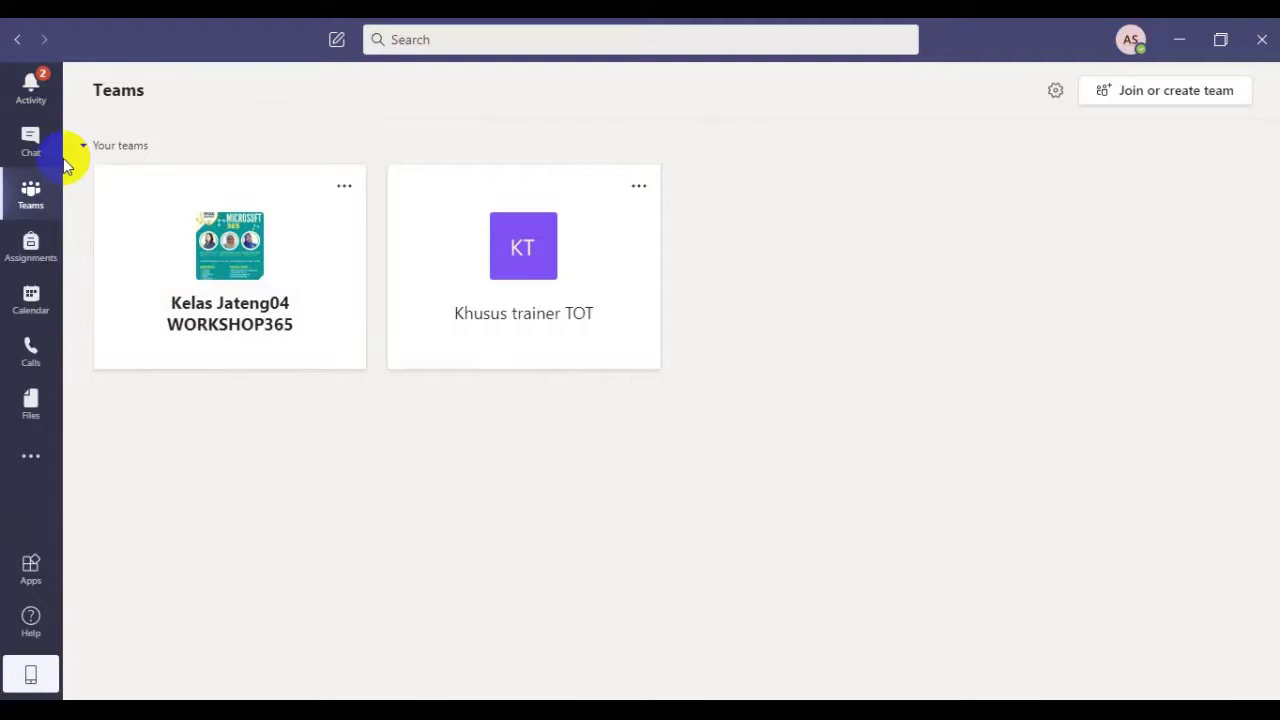
pyautogui.click(35, 108)
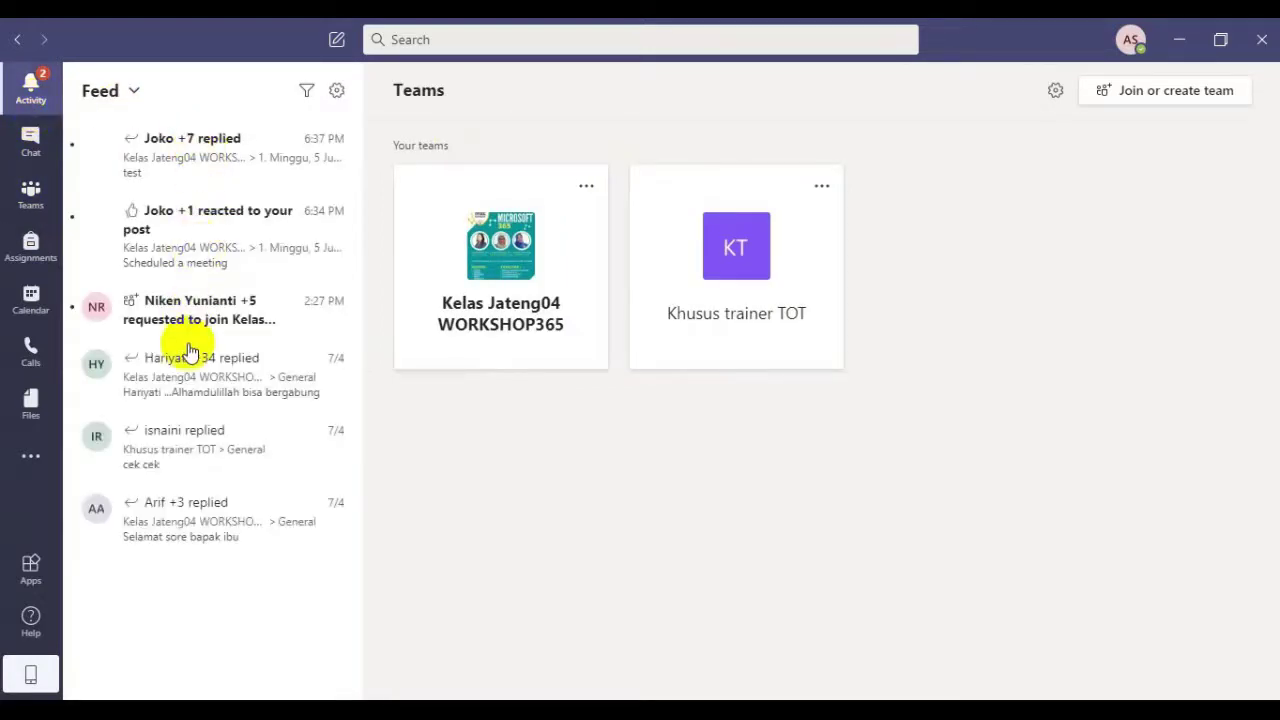
pyautogui.click(203, 241)
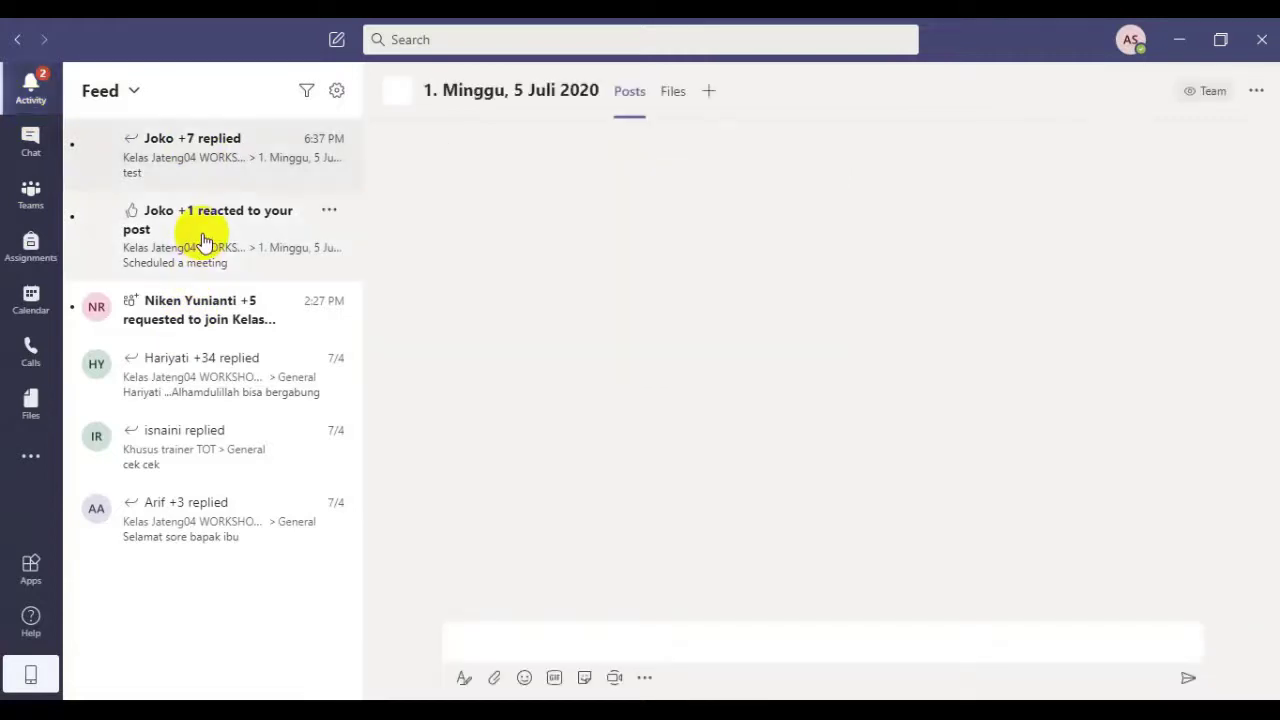
pyautogui.click(29, 143)
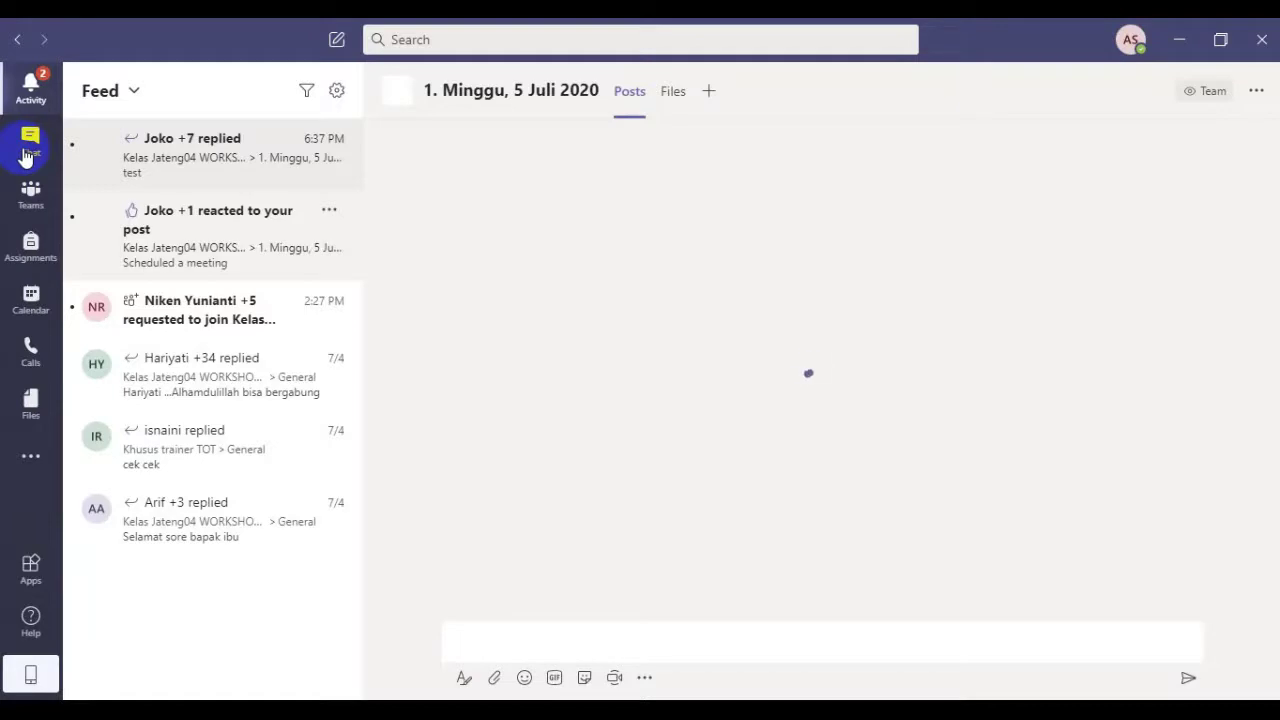
pyautogui.click(28, 145)
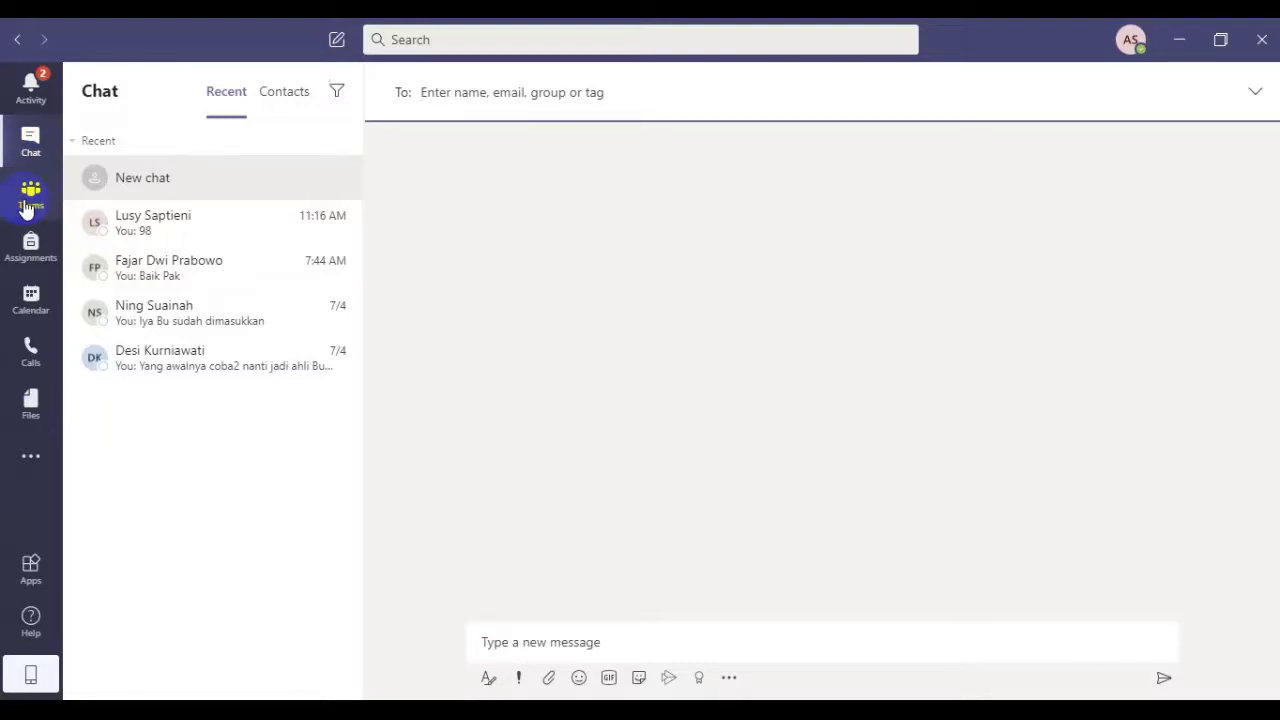
# - Review the options of the "1. Minggu, 5 Juli 2020" channel and the settings of the teams overview
pyautogui.click(28, 207)
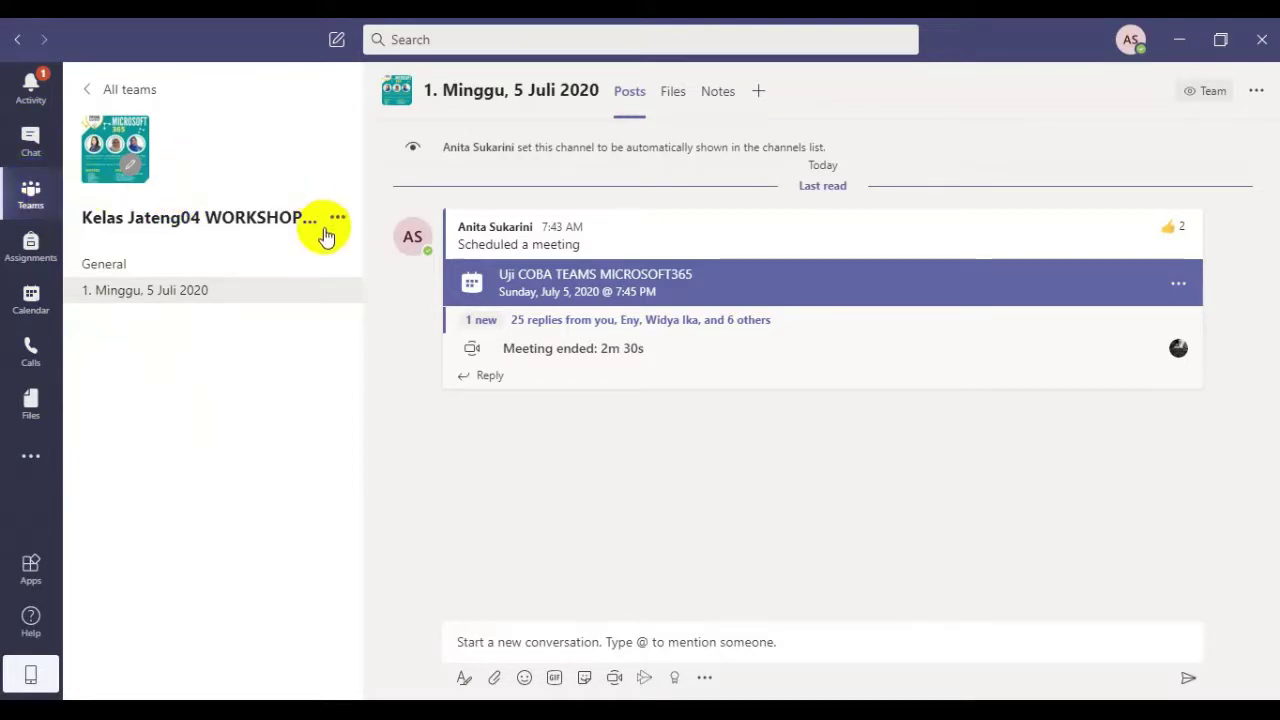
pyautogui.click(1256, 92)
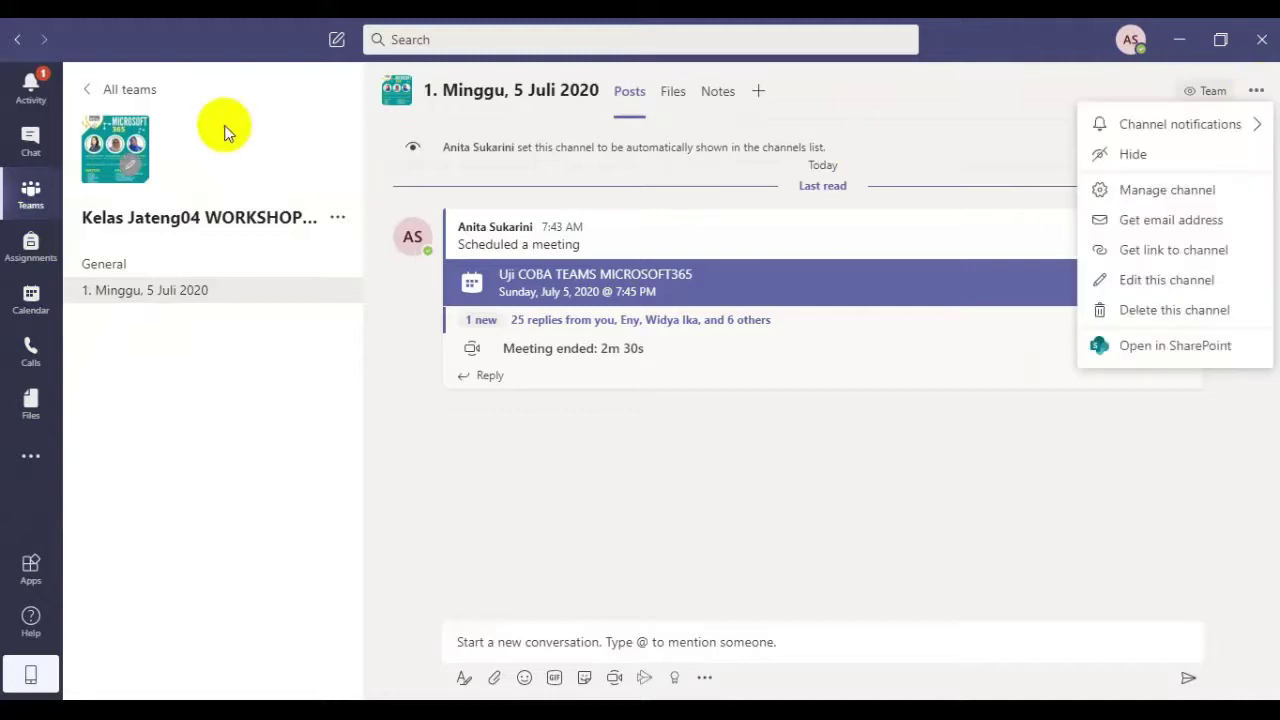
pyautogui.click(117, 92)
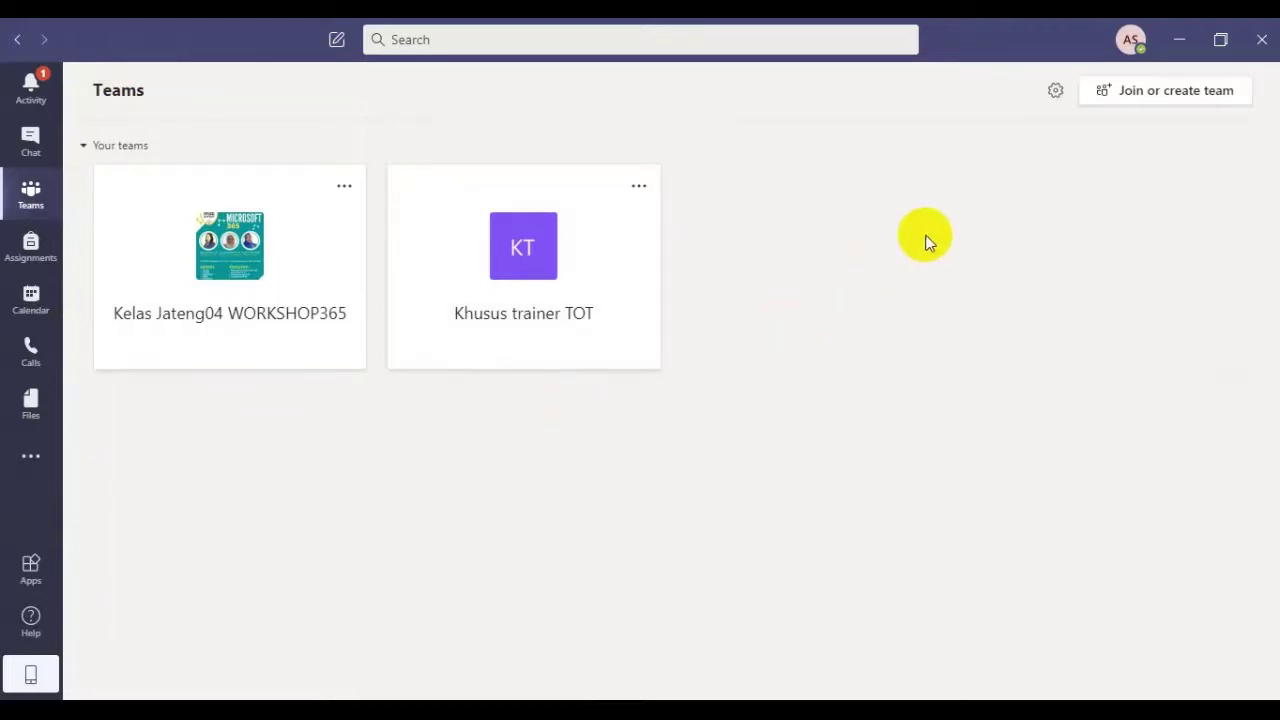
pyautogui.click(1060, 96)
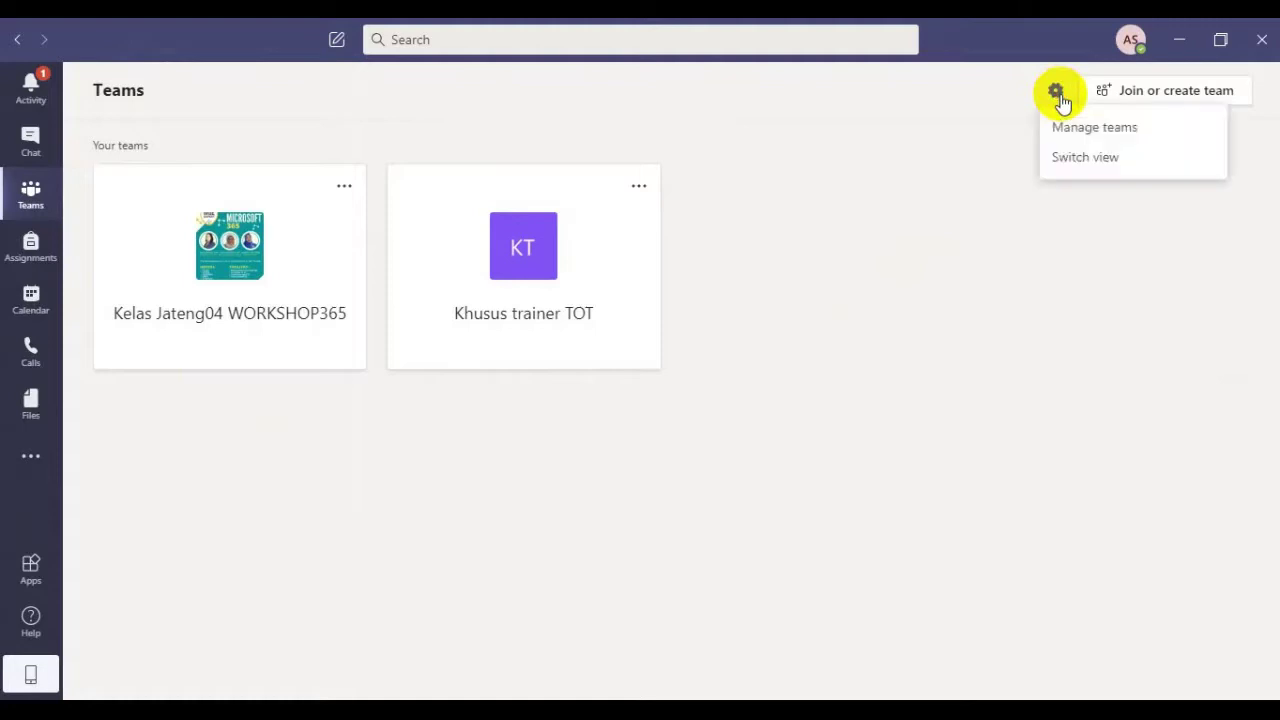
pyautogui.click(921, 232)
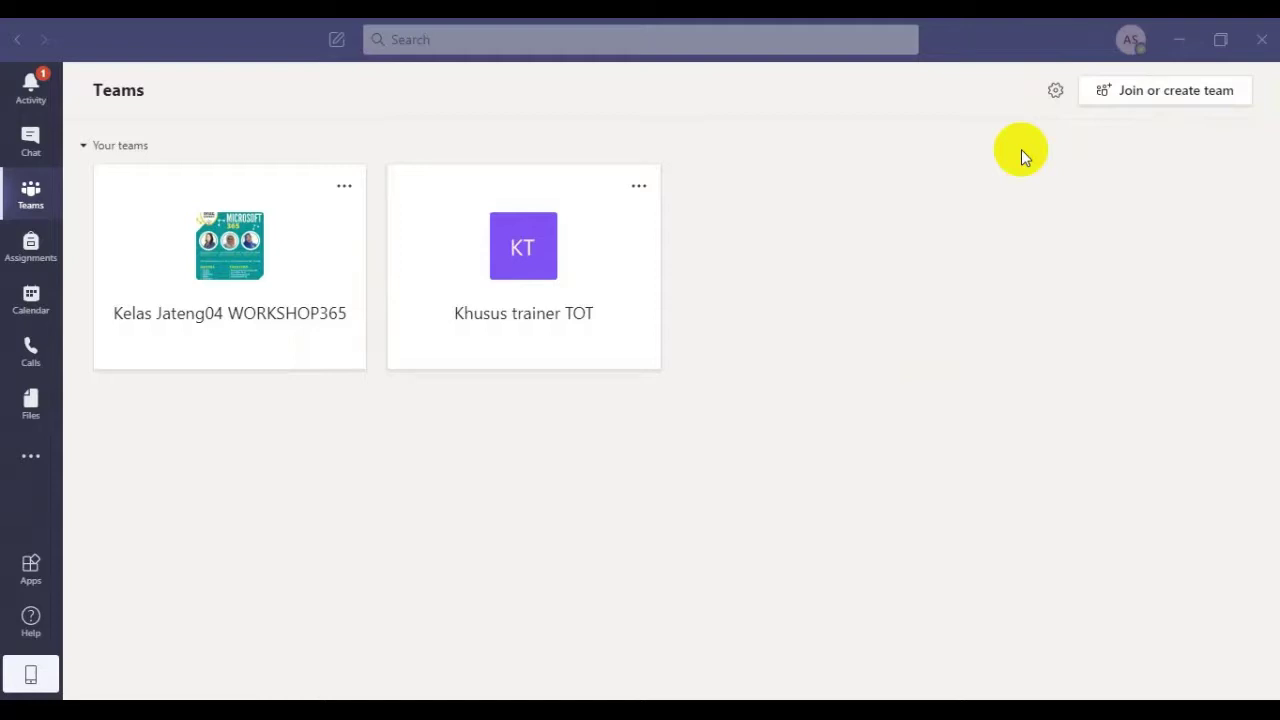
# - Start creating a new team of the Class type
pyautogui.click(1160, 97)
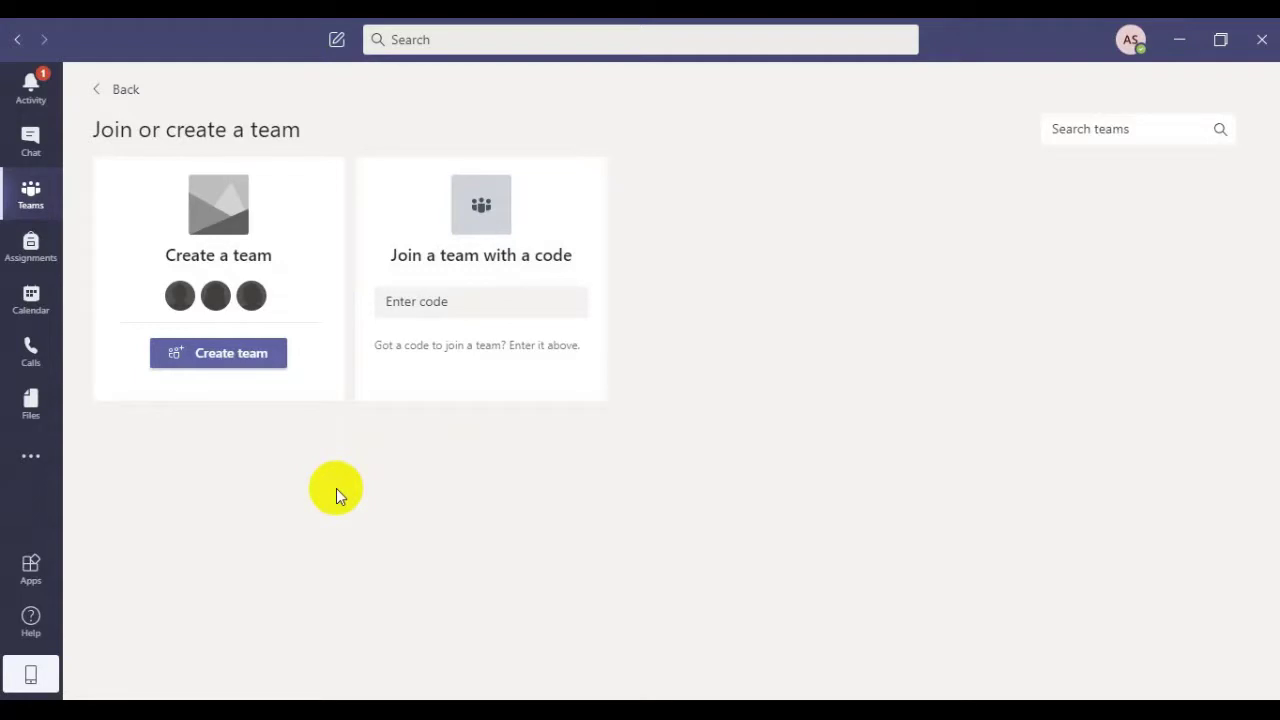
pyautogui.click(233, 357)
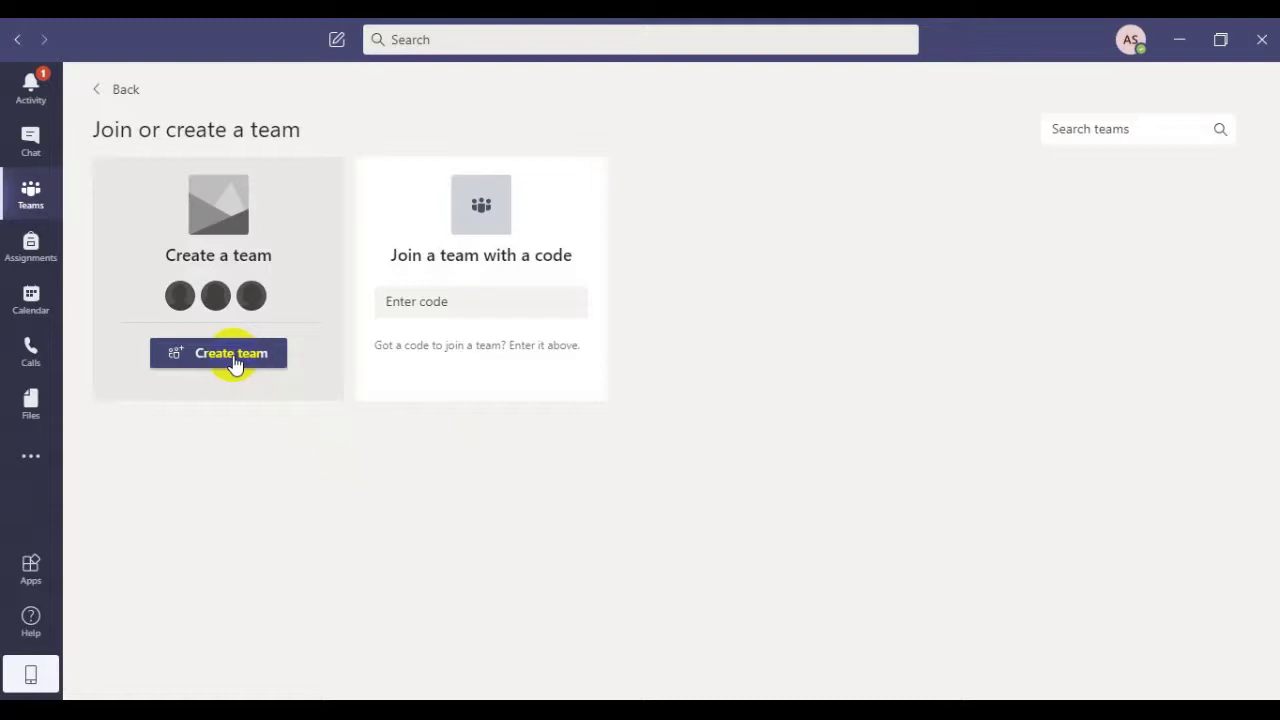
pyautogui.click(233, 357)
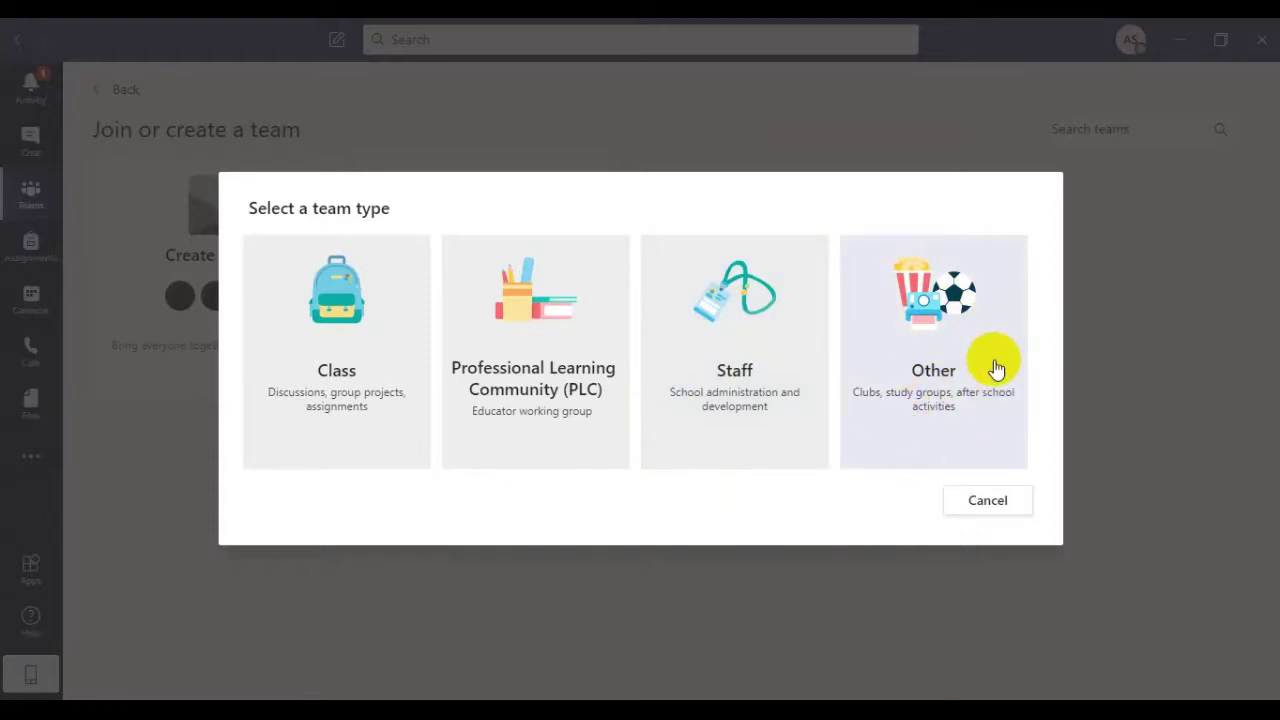
pyautogui.click(340, 372)
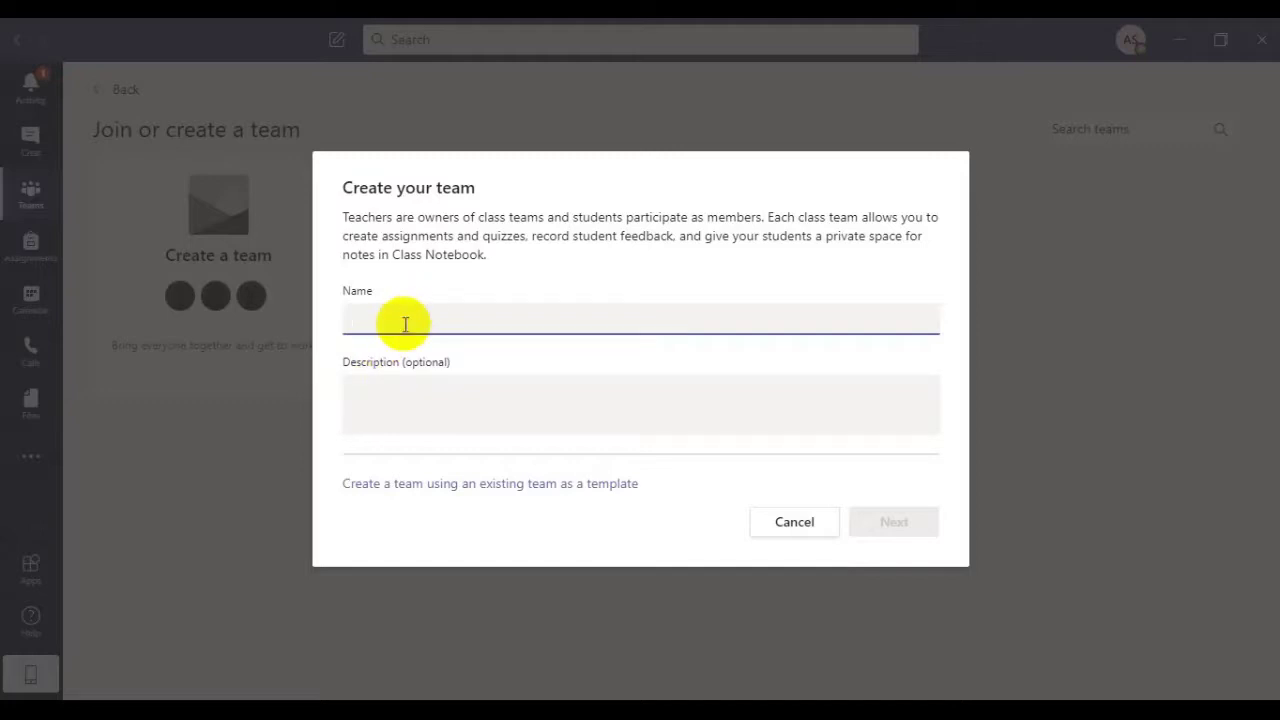
# - Name the new class team "Kelas team" followed by the teacher's first name, with a capital K
pyautogui.write('kelas ')
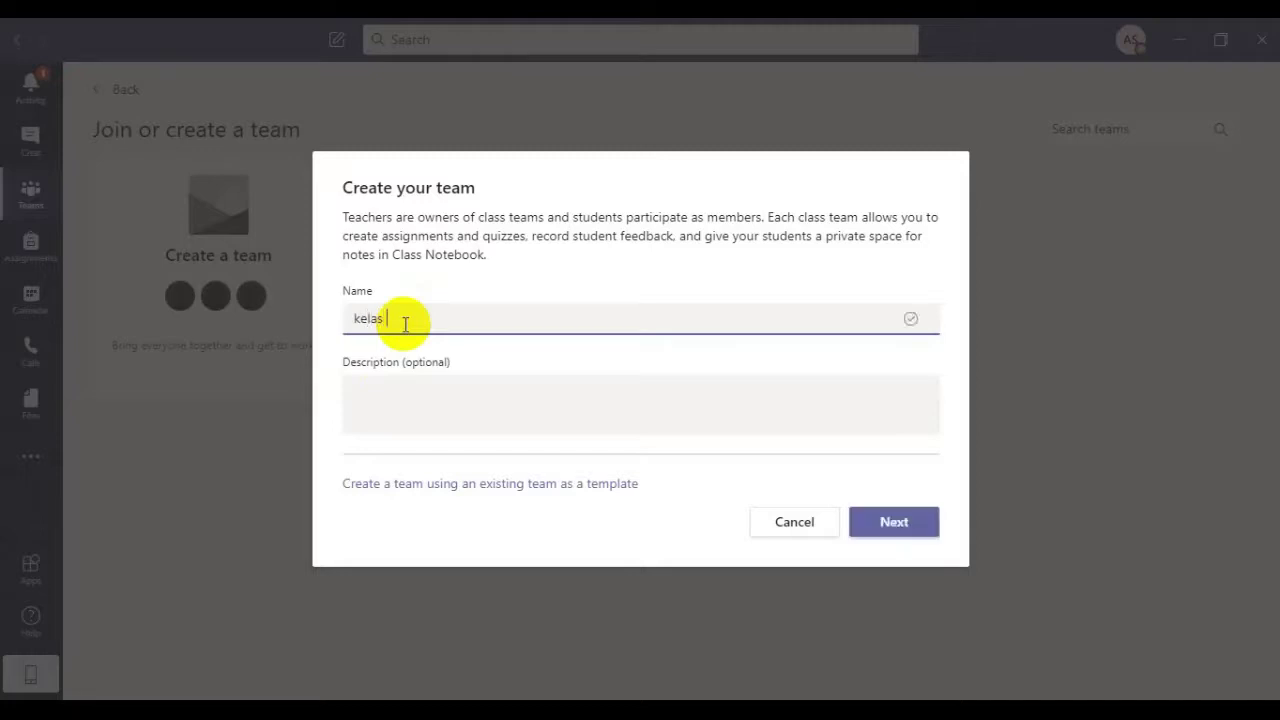
pyautogui.write('team anita')
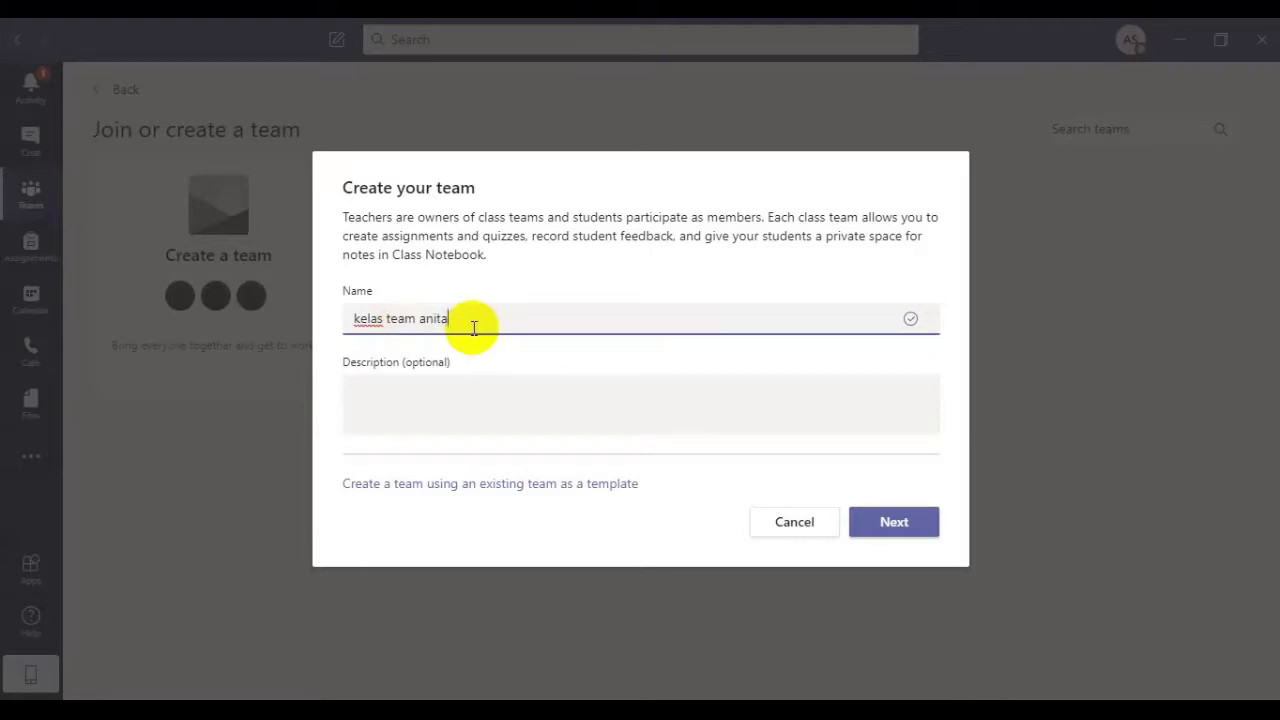
pyautogui.click(360, 319)
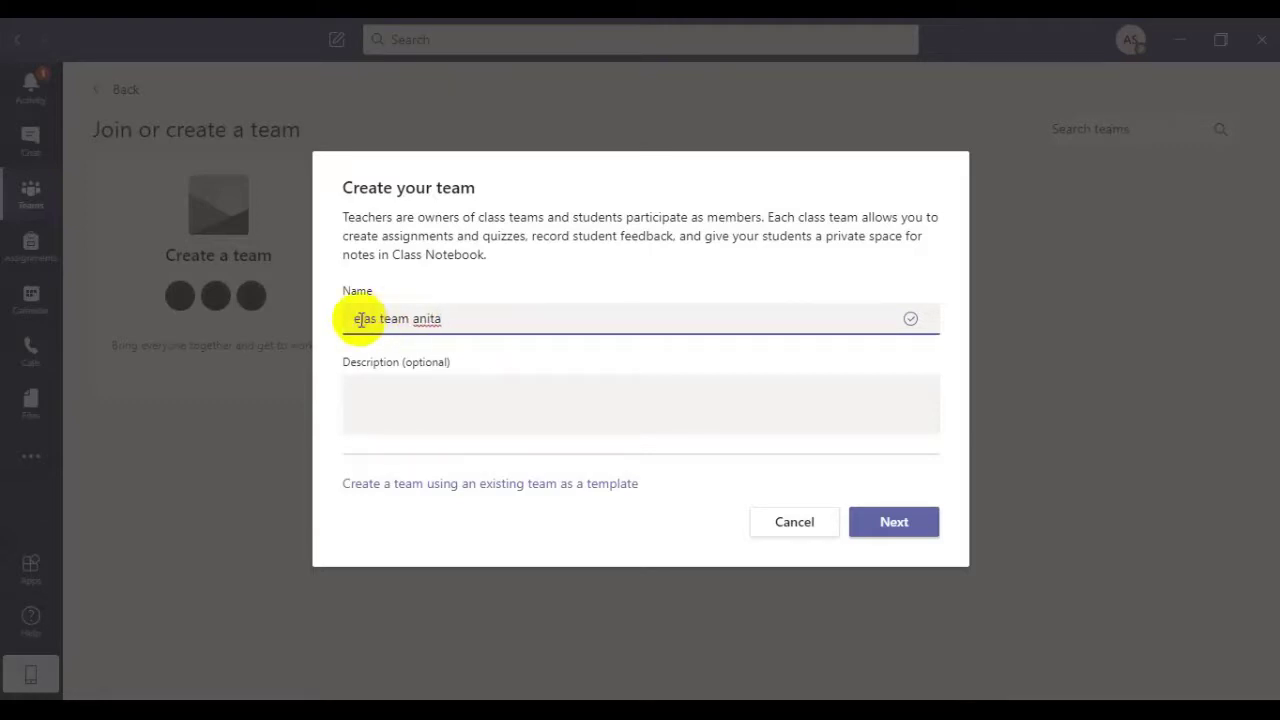
pyautogui.press('BackSpace')
pyautogui.write('K')
pyautogui.click(460, 319)
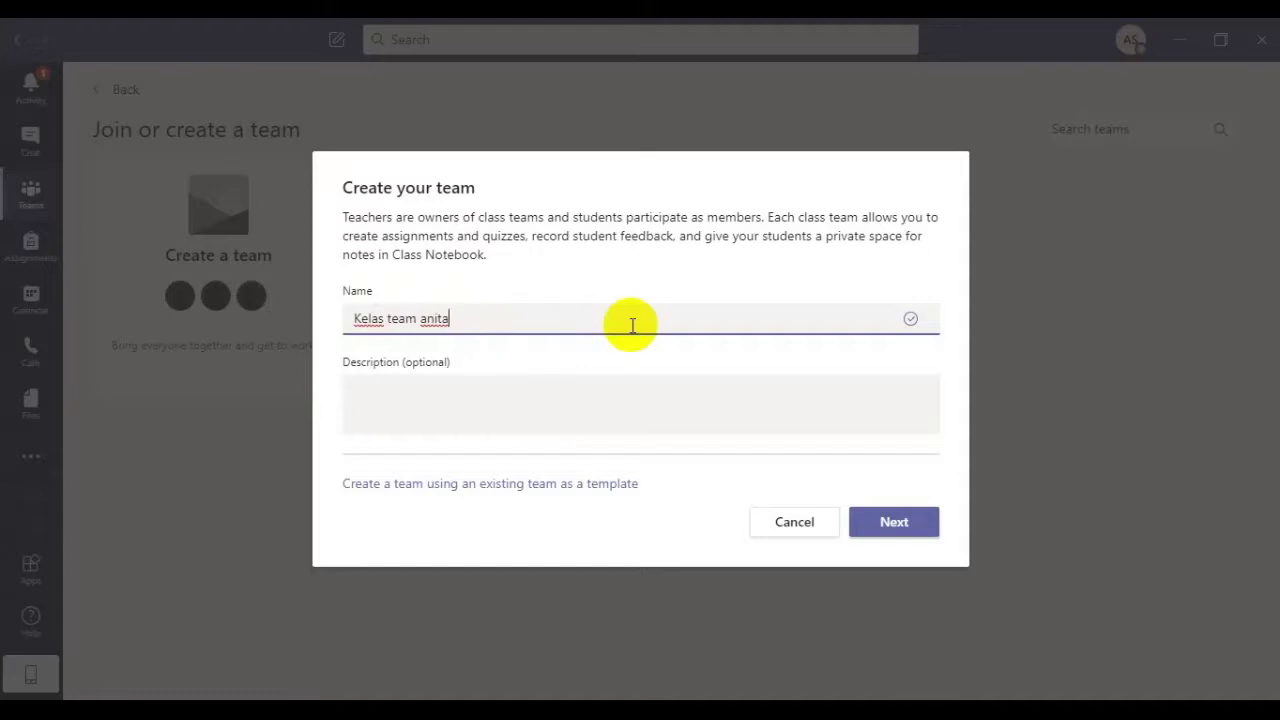
# - Describe the team as "Kelas ini untuk training microsoft 365" and proceed to adding people
pyautogui.click(549, 388)
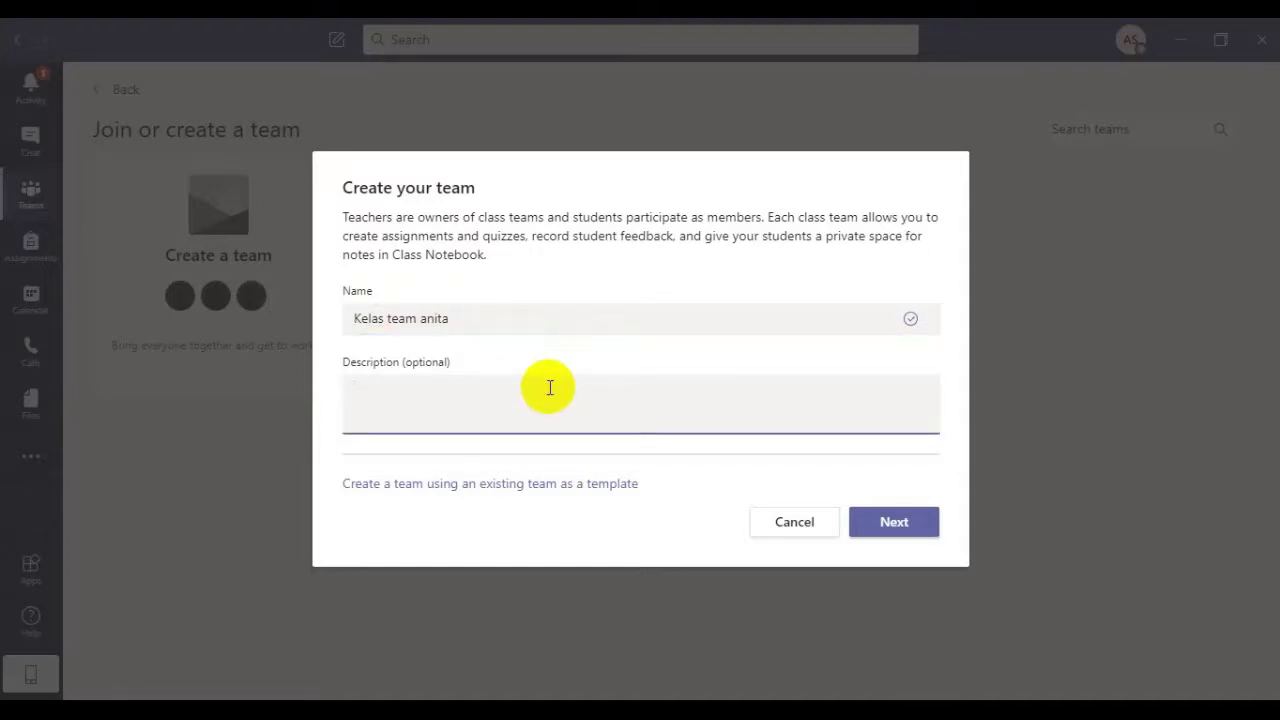
pyautogui.write('KELAS')
pyautogui.press('BackSpace')
pyautogui.press('BackSpace')
pyautogui.press('BackSpace')
pyautogui.press('BackSpace')
pyautogui.write('elas')
pyautogui.write('ini untuk training')
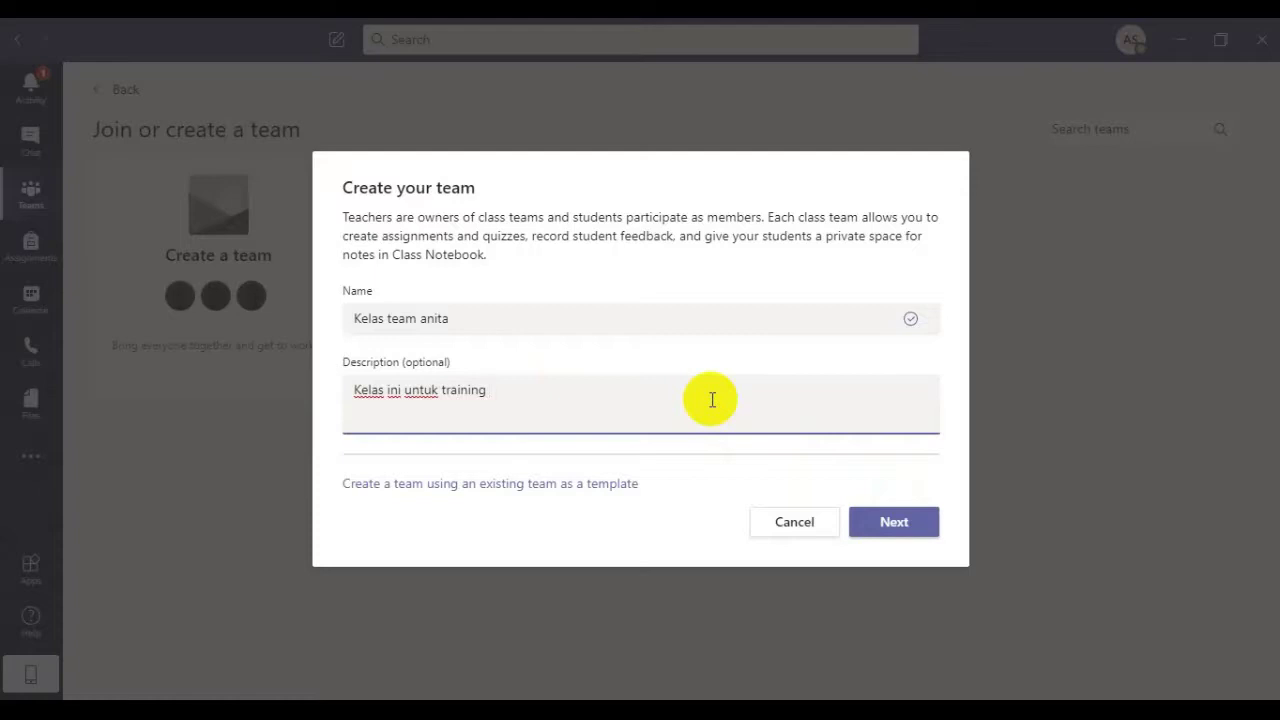
pyautogui.write('microsoft 365')
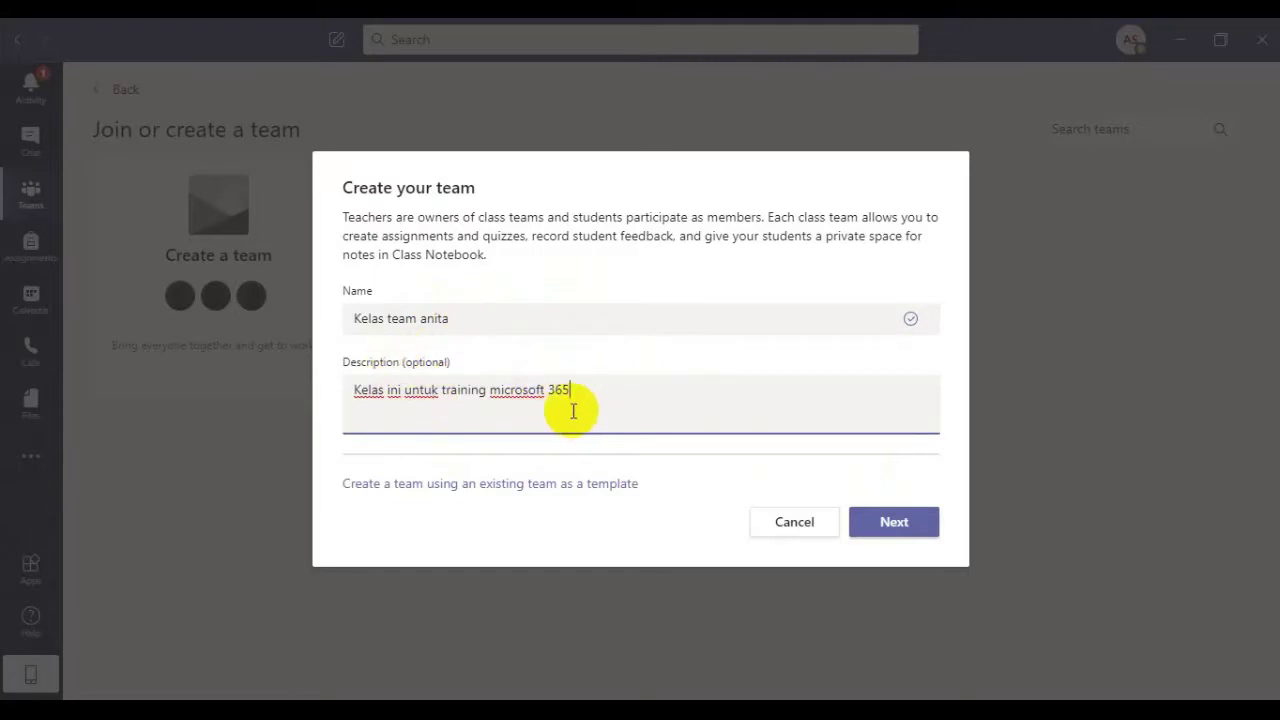
pyautogui.click(884, 523)
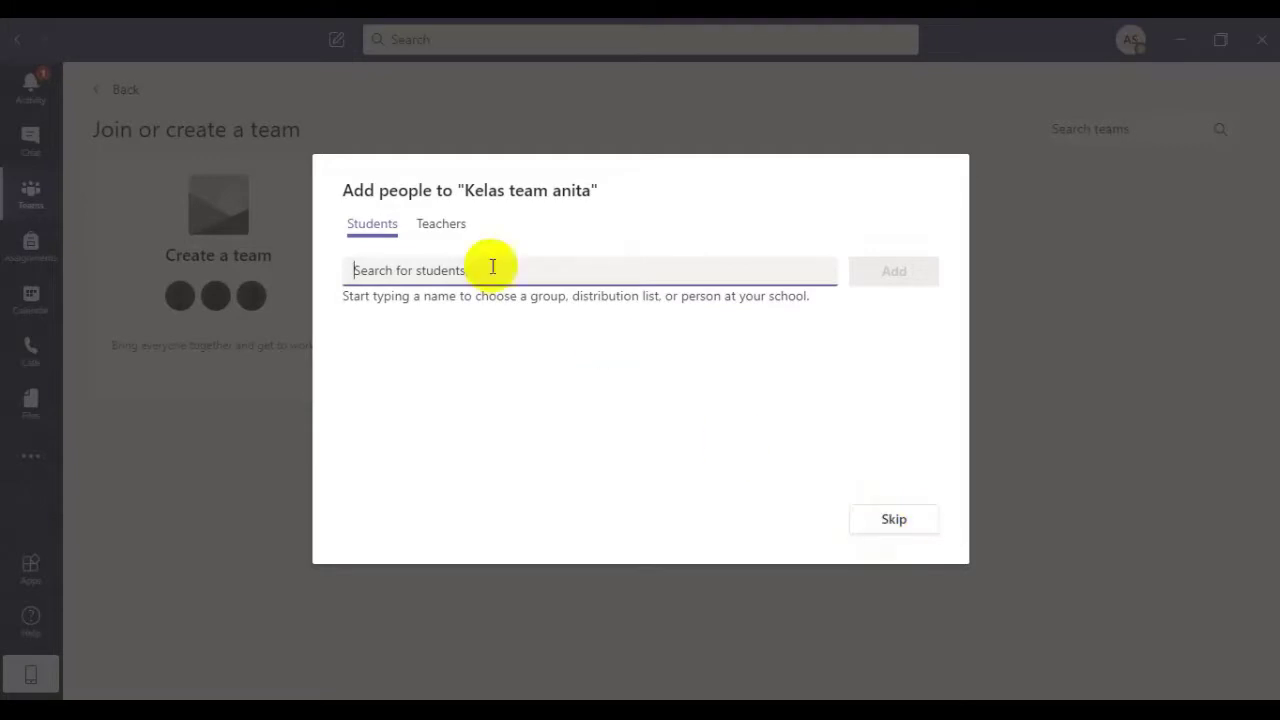
# - Compare the student and teacher search options for adding people to the new team
pyautogui.click(459, 241)
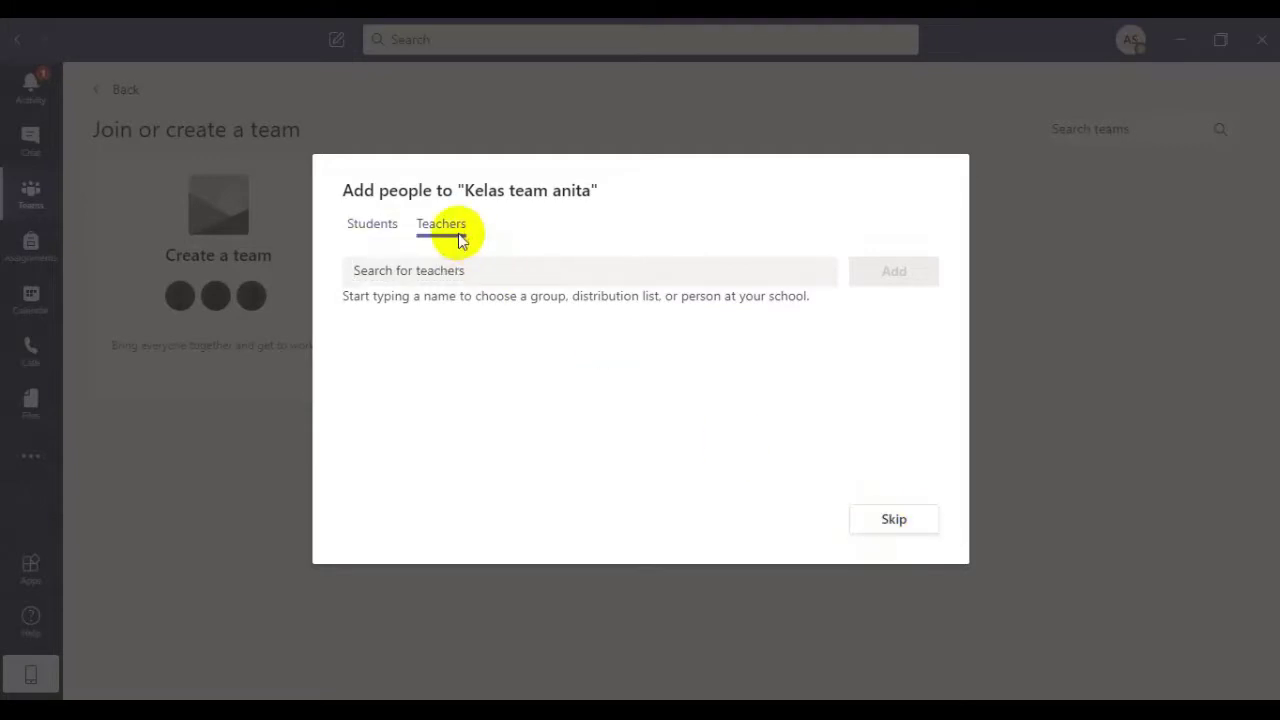
pyautogui.click(462, 272)
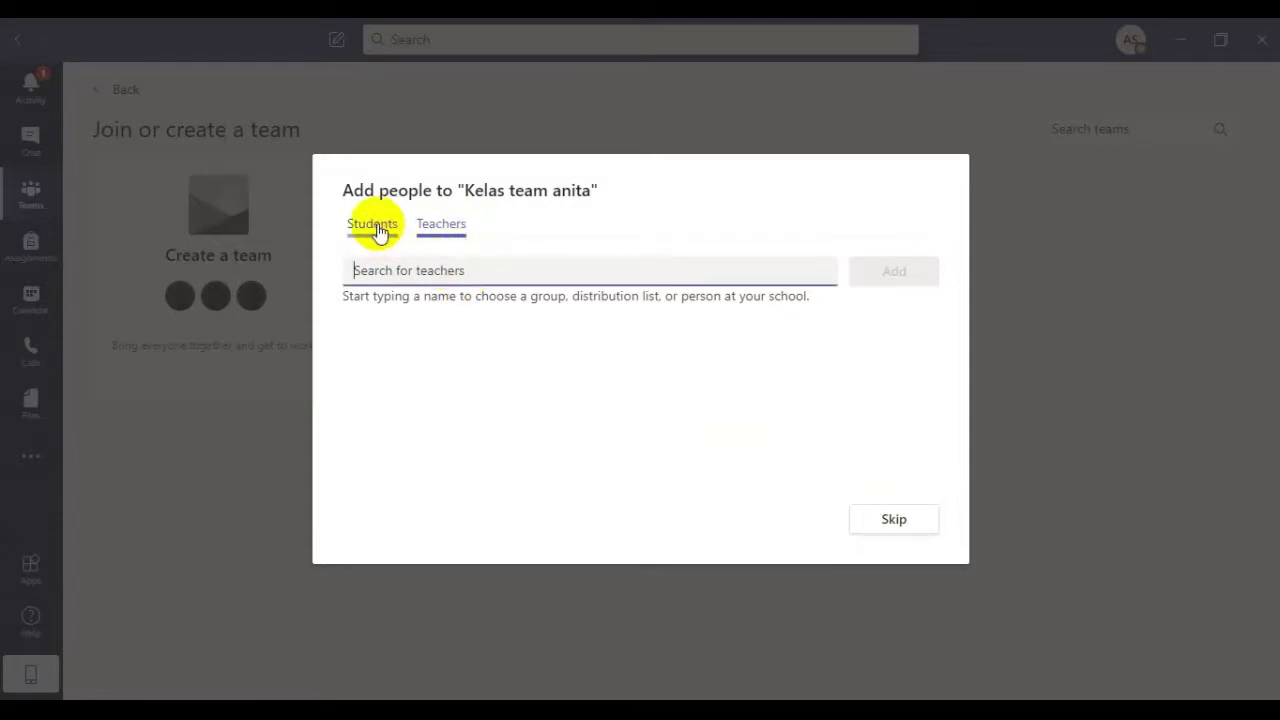
pyautogui.click(380, 232)
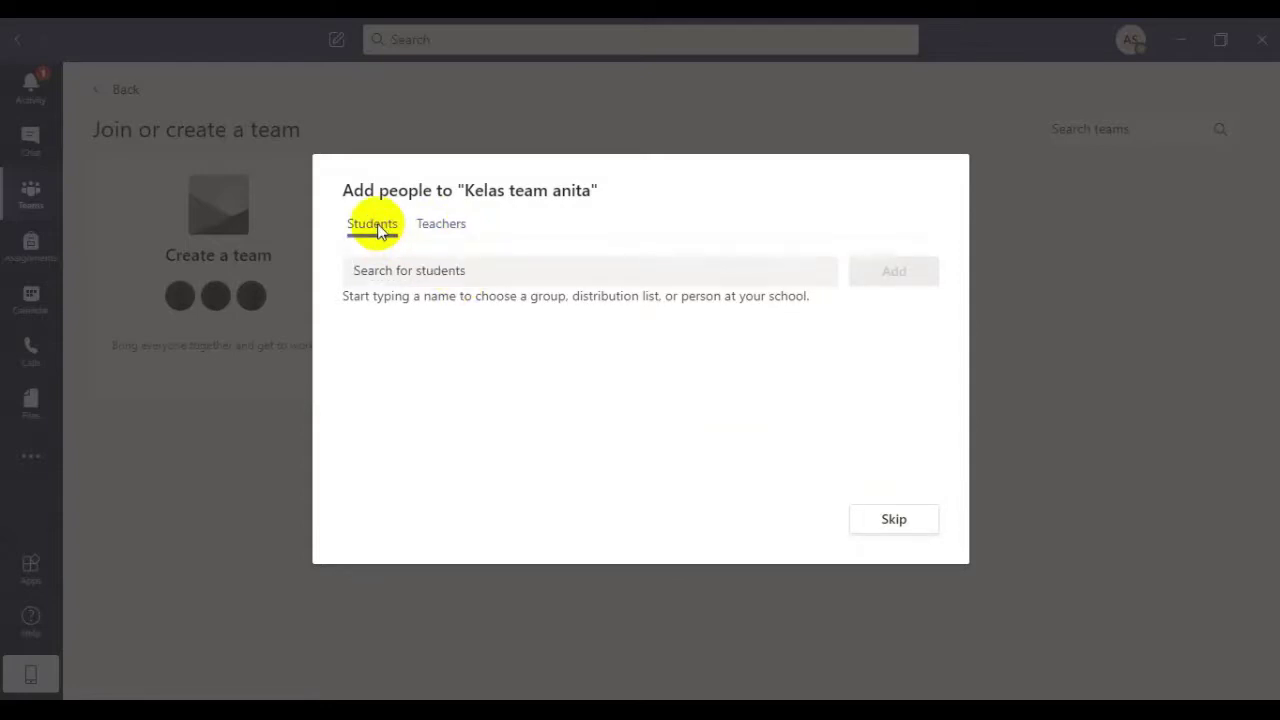
pyautogui.click(430, 238)
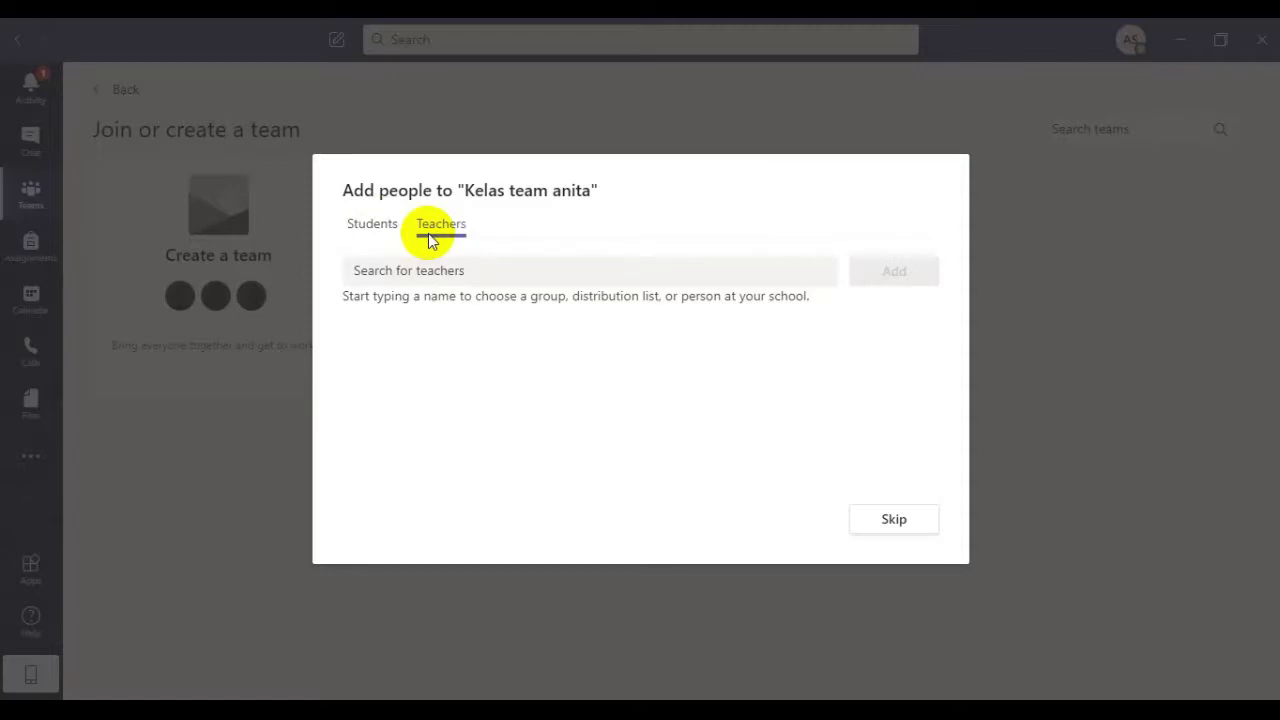
pyautogui.click(372, 228)
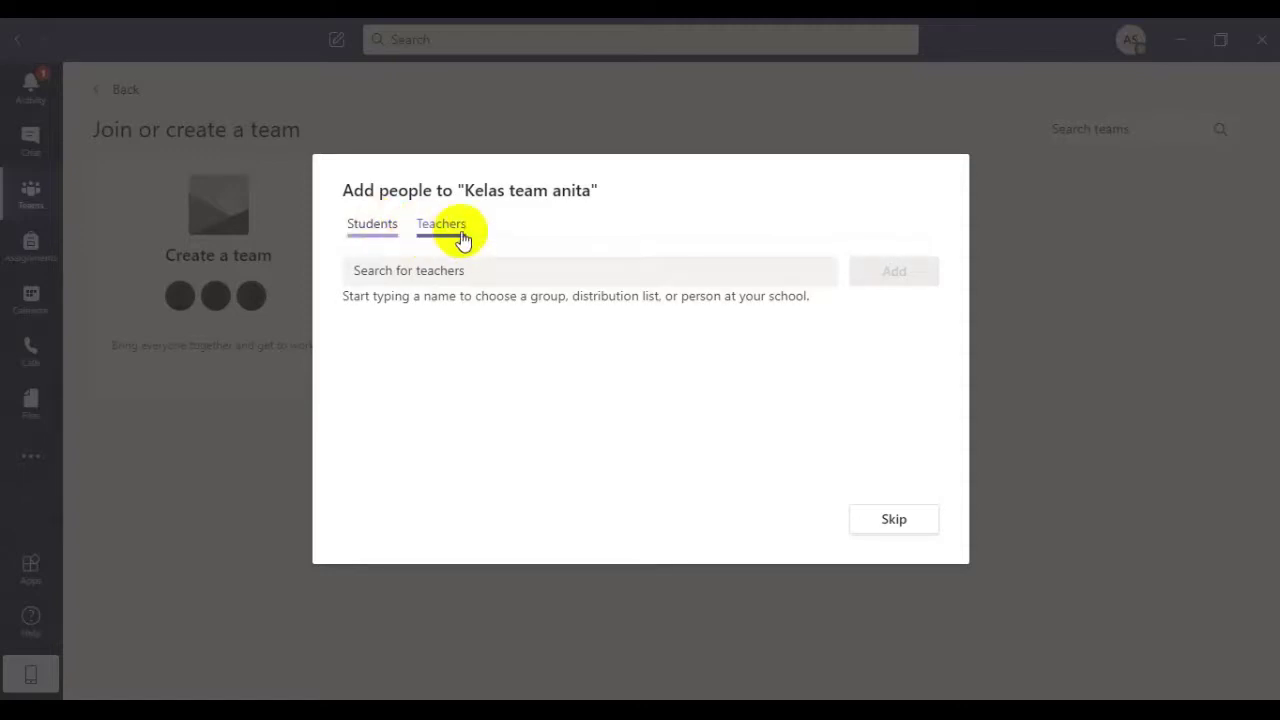
pyautogui.click(463, 238)
pyautogui.click(445, 266)
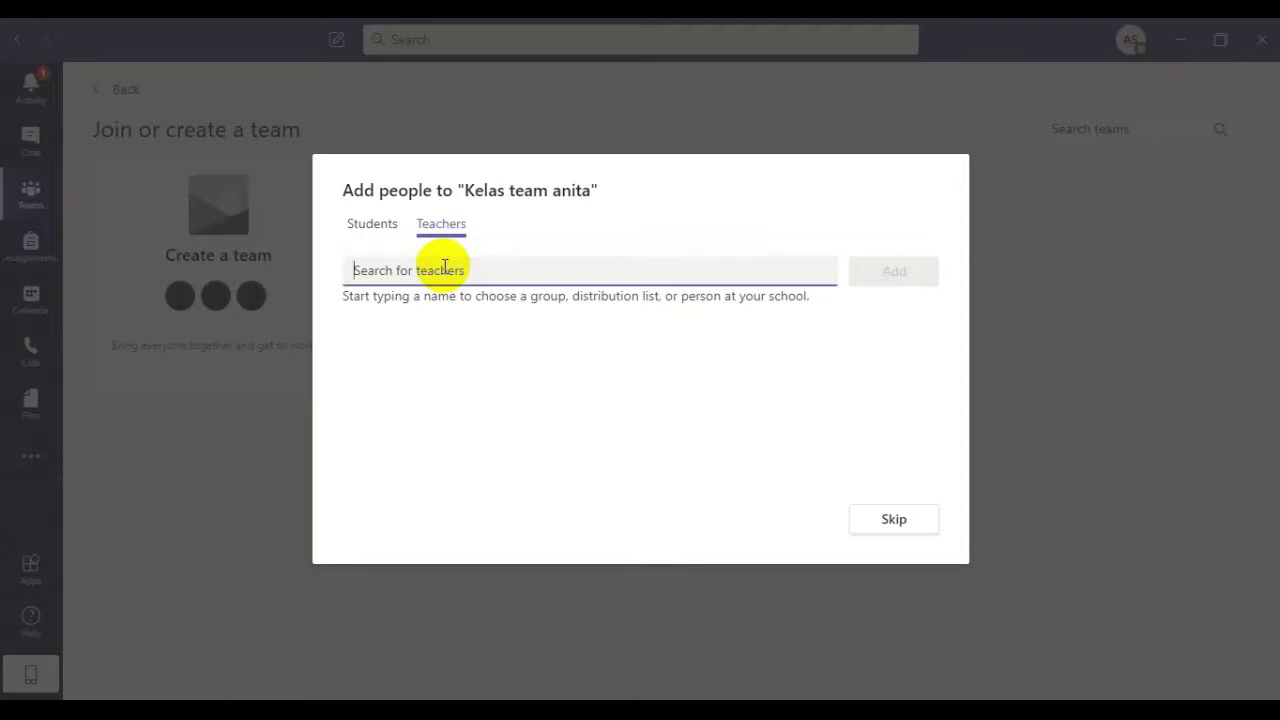
# - Find three people by name in the student search and add them to the new class team as students
pyautogui.click(373, 244)
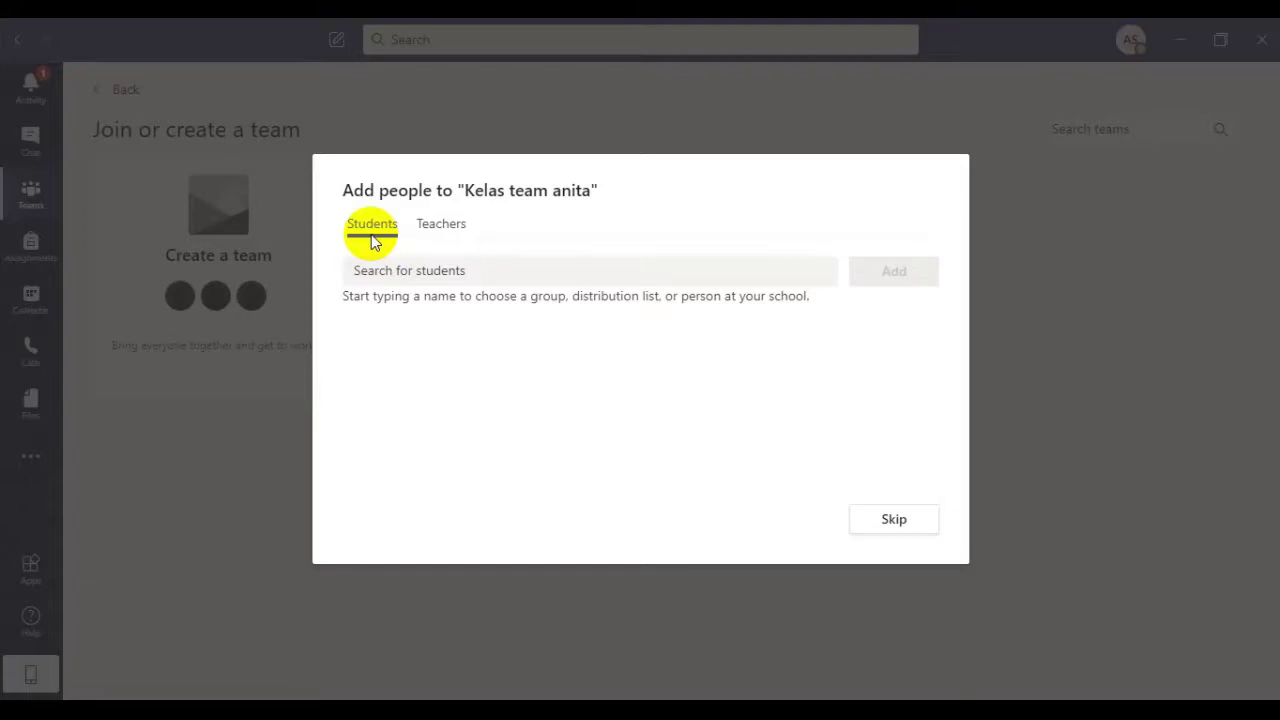
pyautogui.click(425, 270)
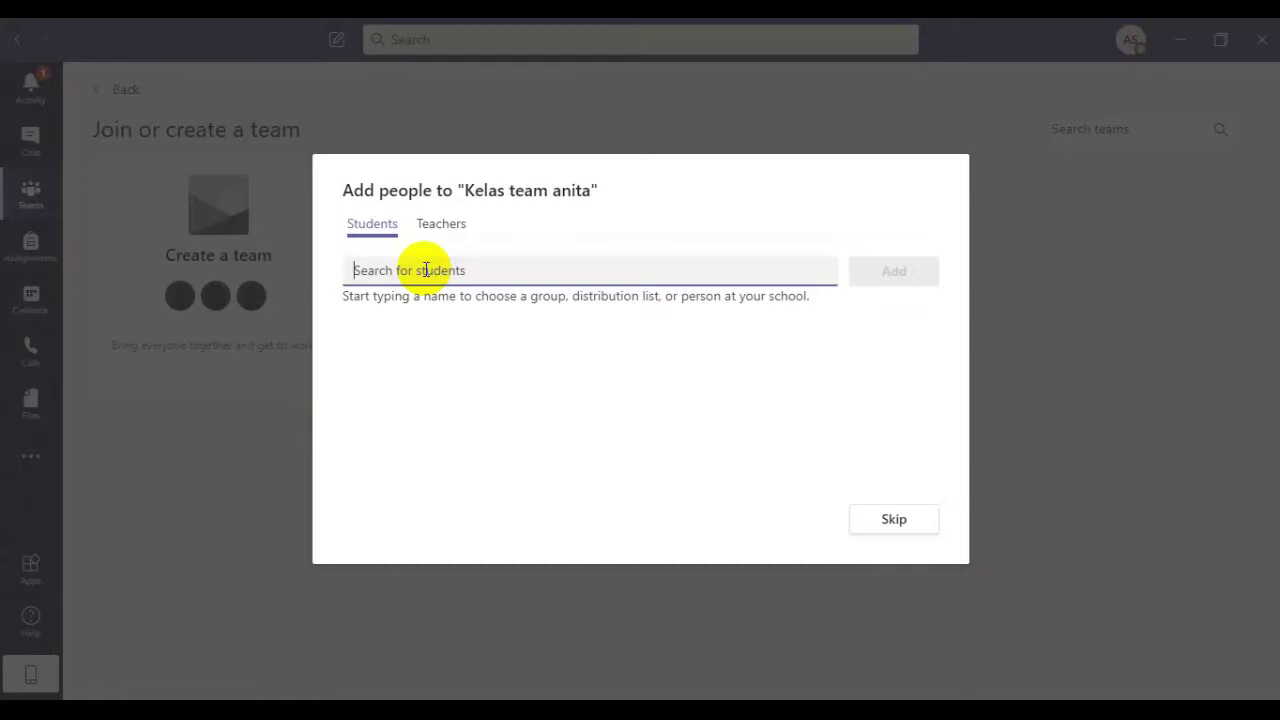
pyautogui.write('mar')
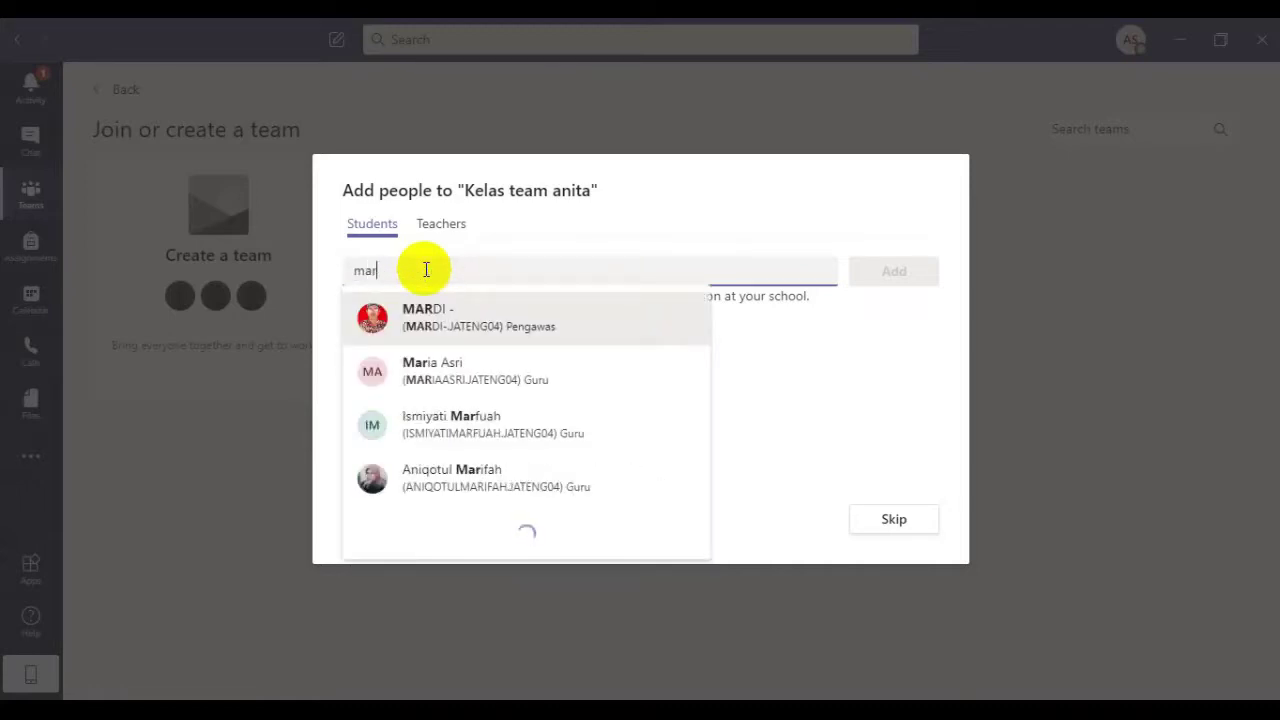
pyautogui.write('ia')
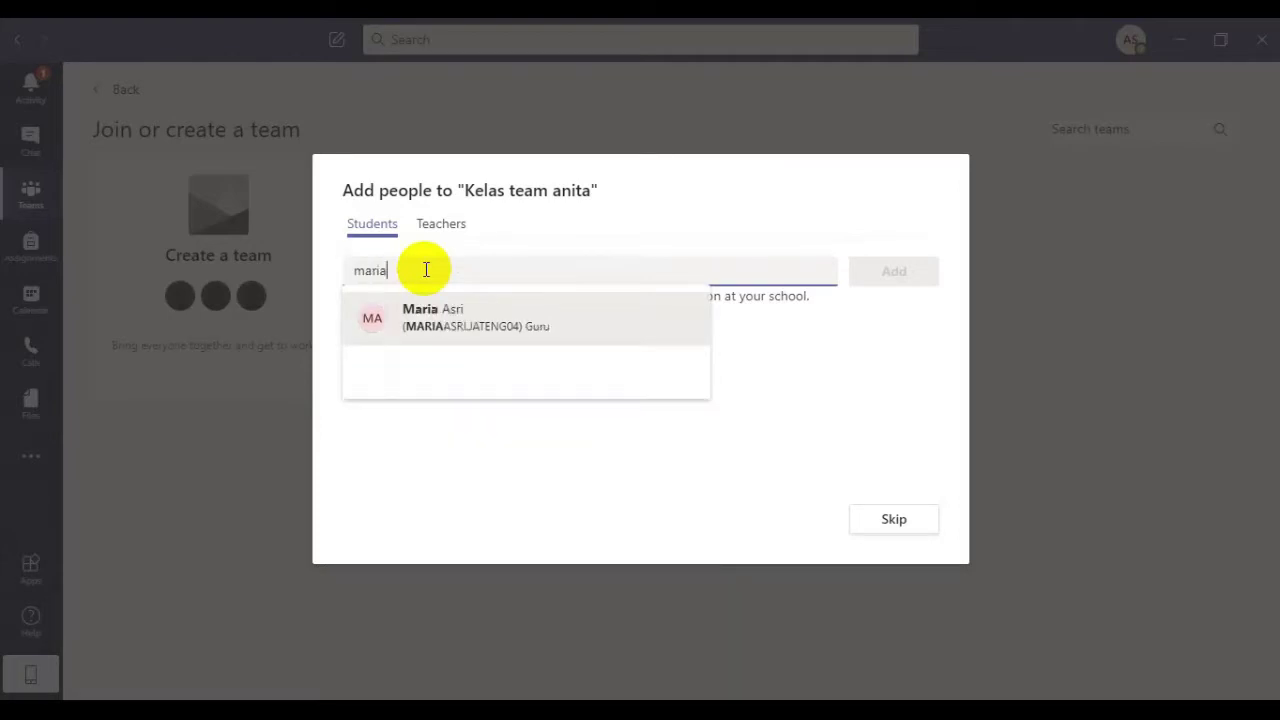
pyautogui.click(480, 328)
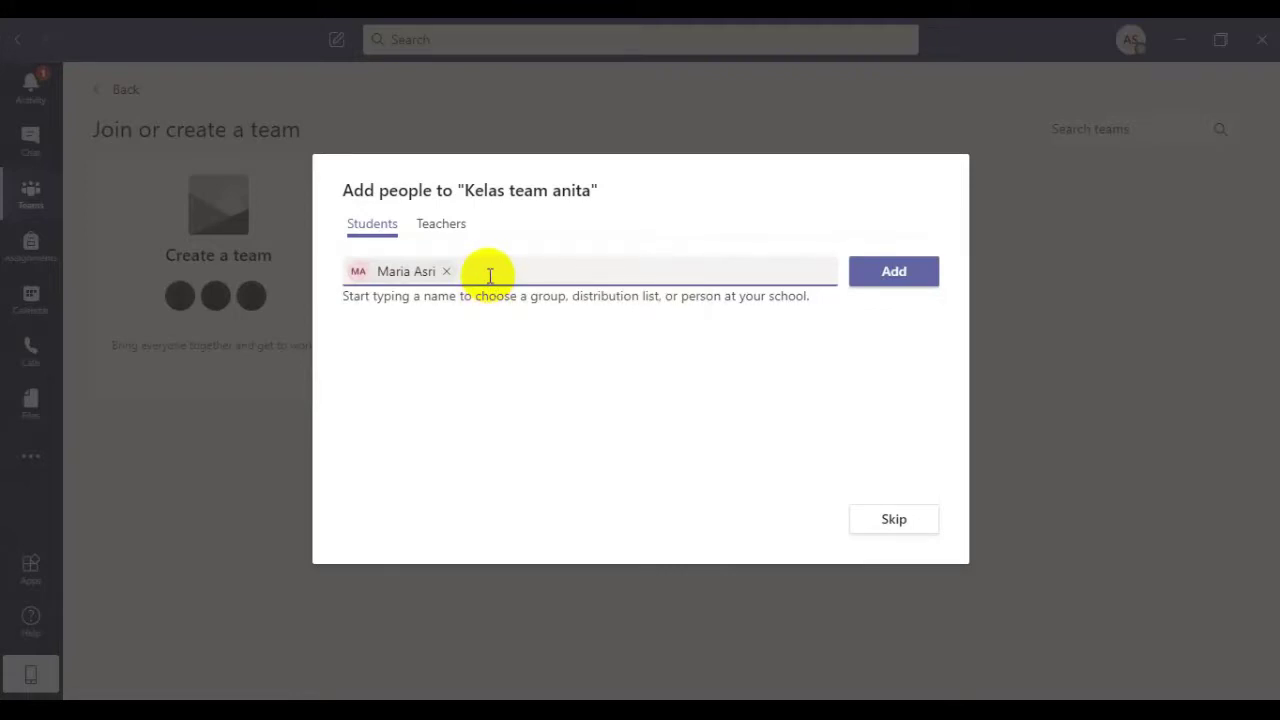
pyautogui.write('lus')
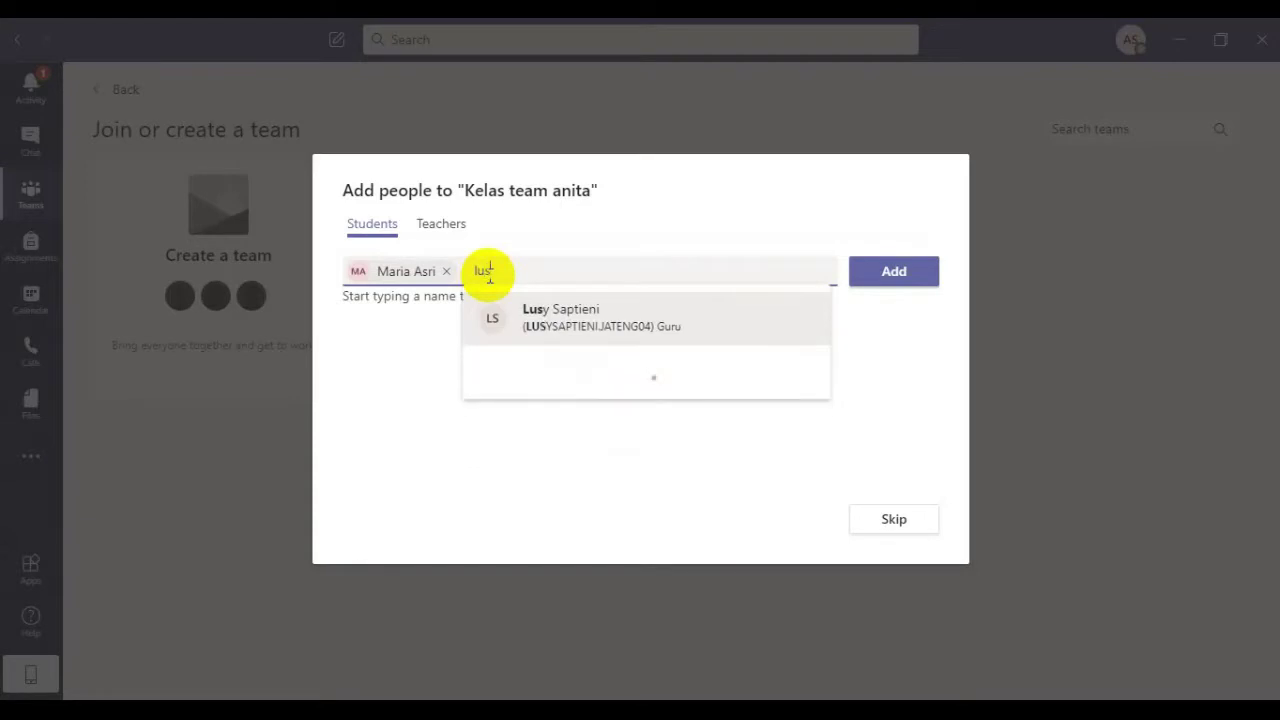
pyautogui.click(583, 322)
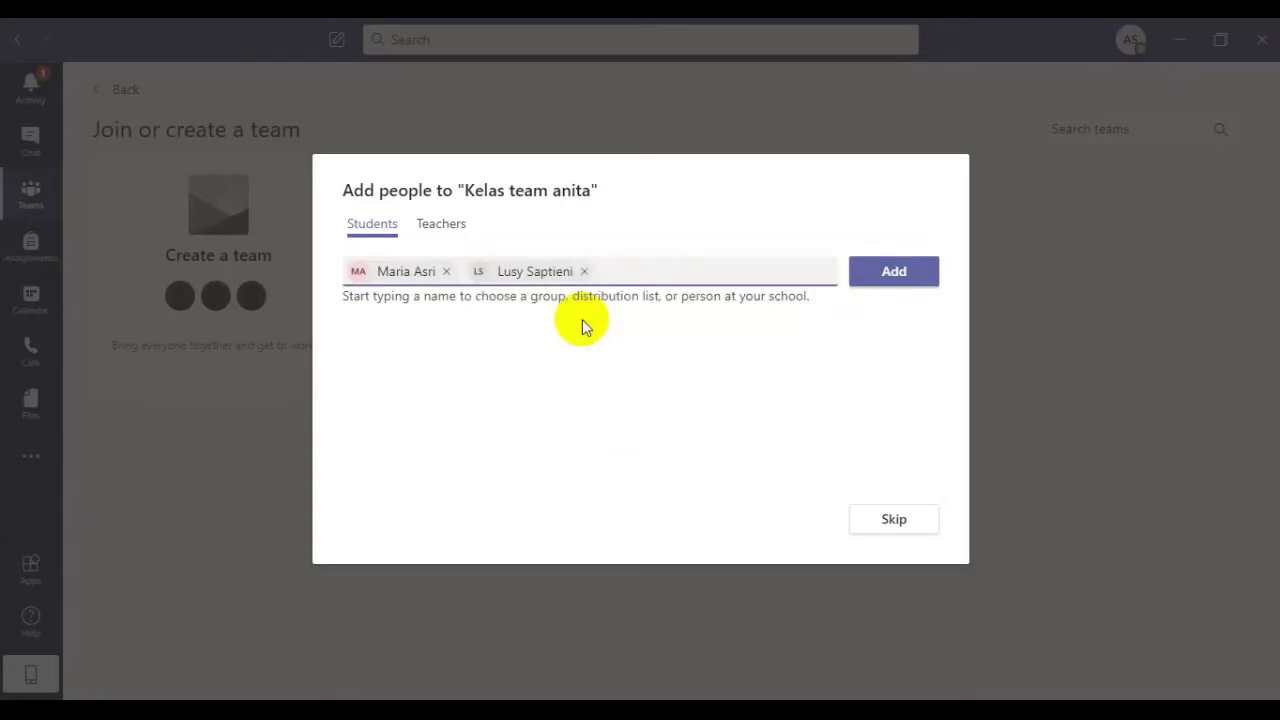
pyautogui.write('widy')
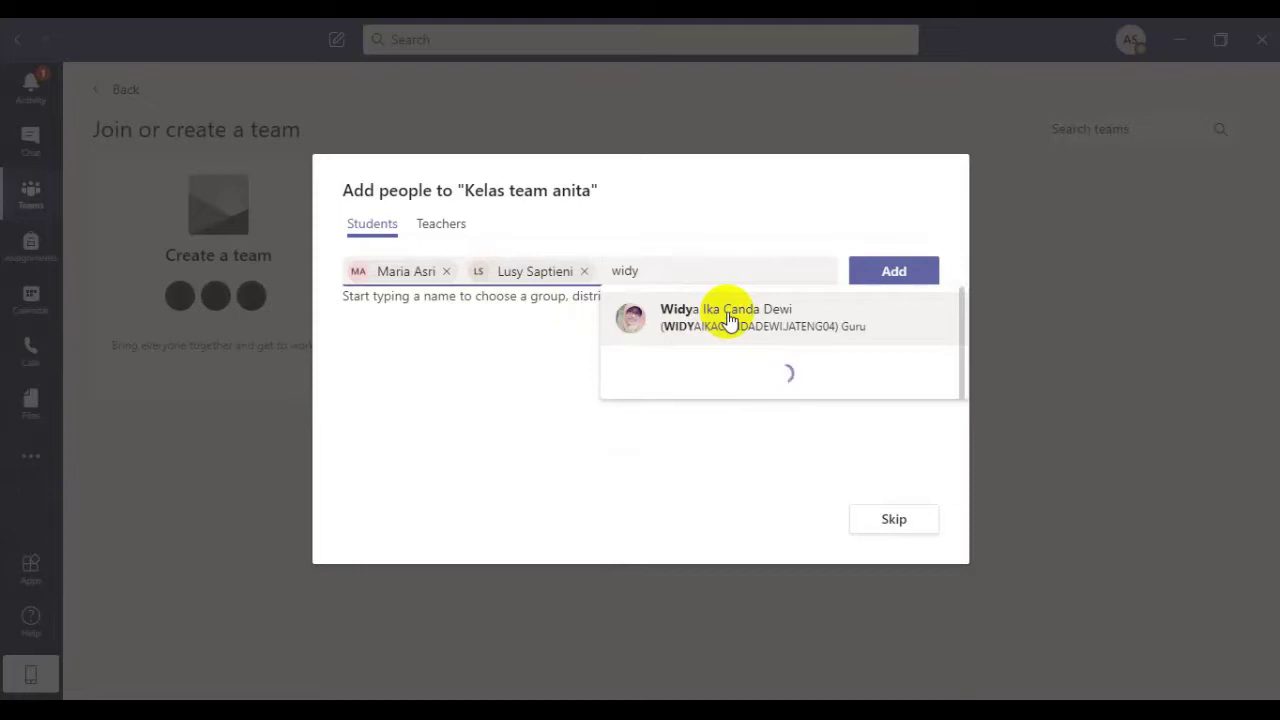
pyautogui.click(728, 318)
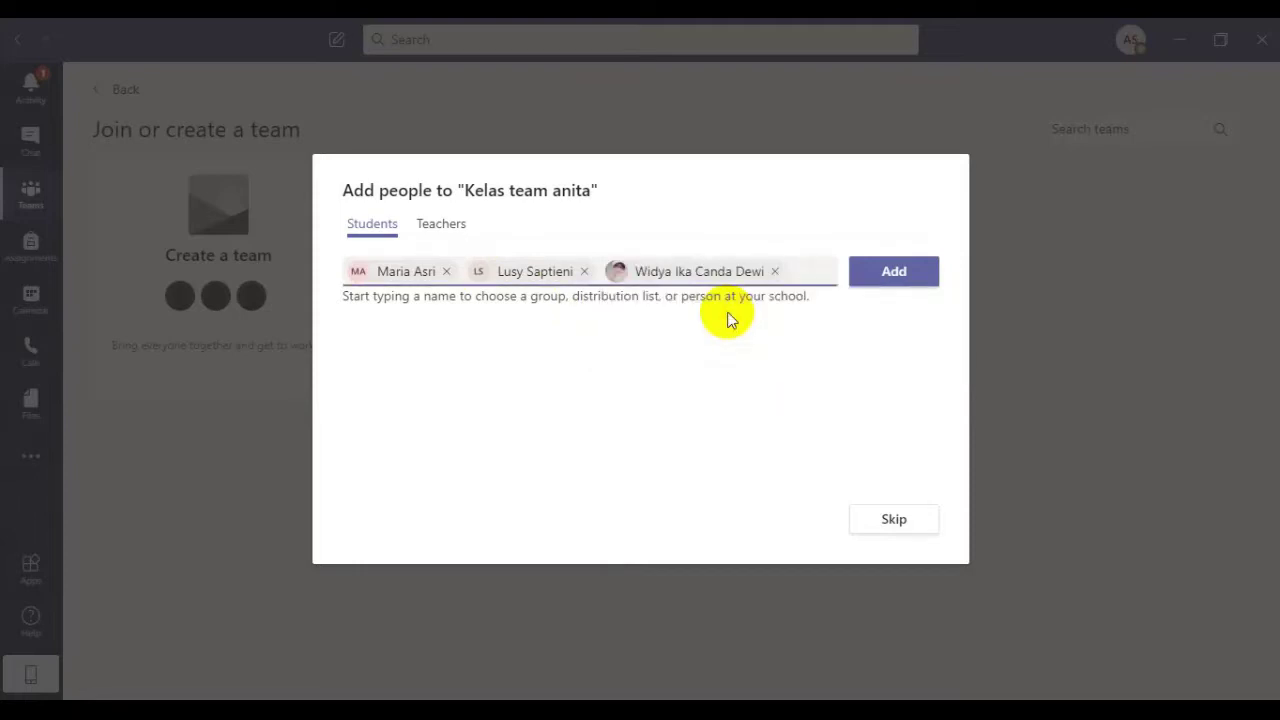
pyautogui.click(884, 273)
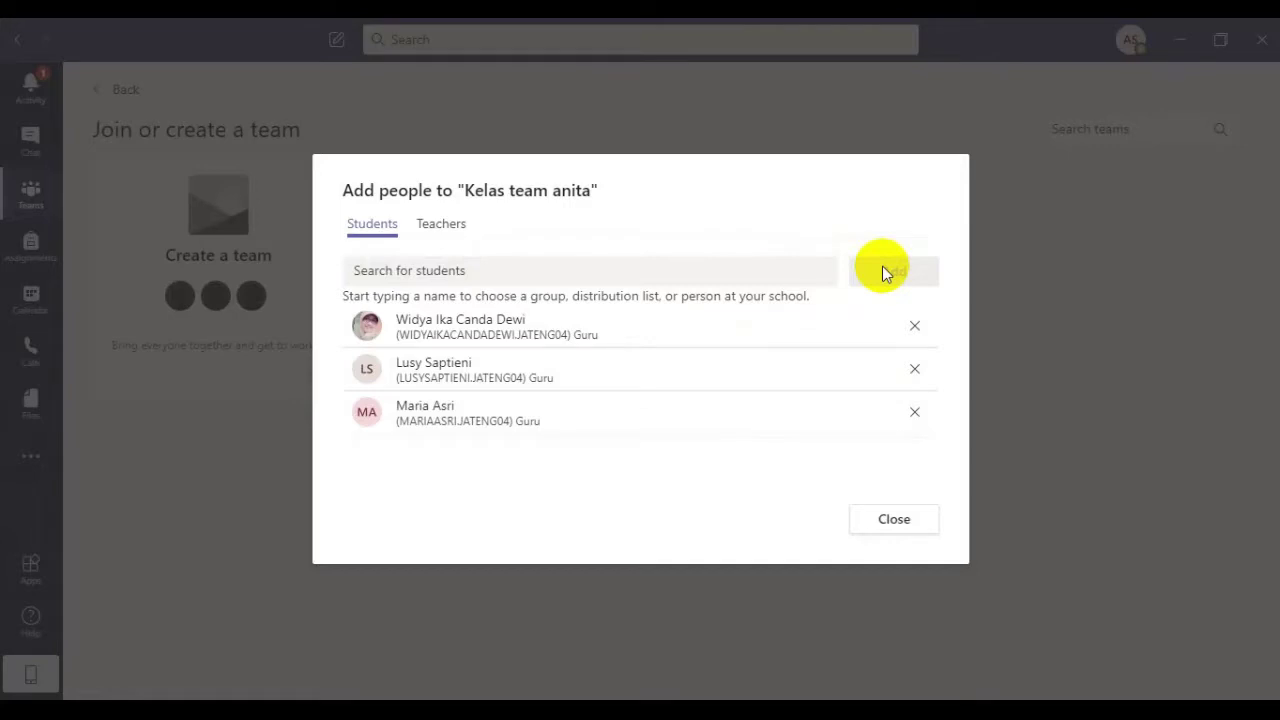
# - Find one colleague by name in the teacher search and add them to the class team as a teacher
pyautogui.click(442, 226)
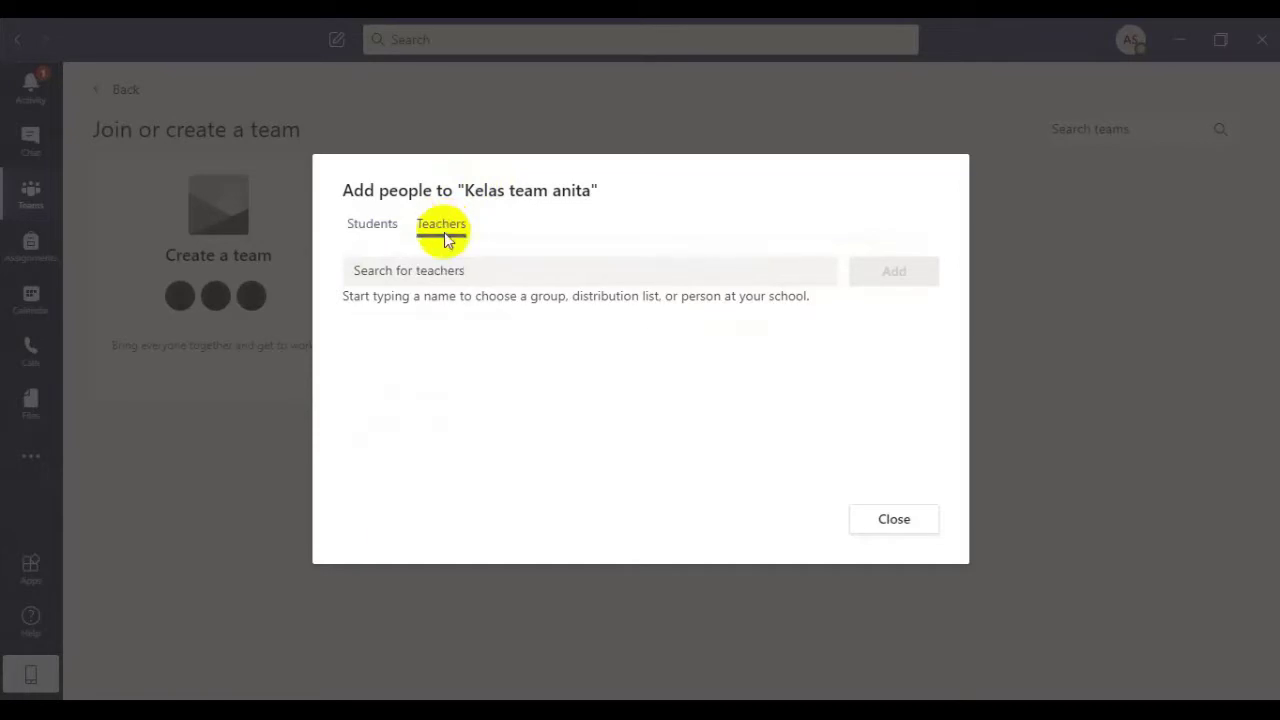
pyautogui.click(450, 269)
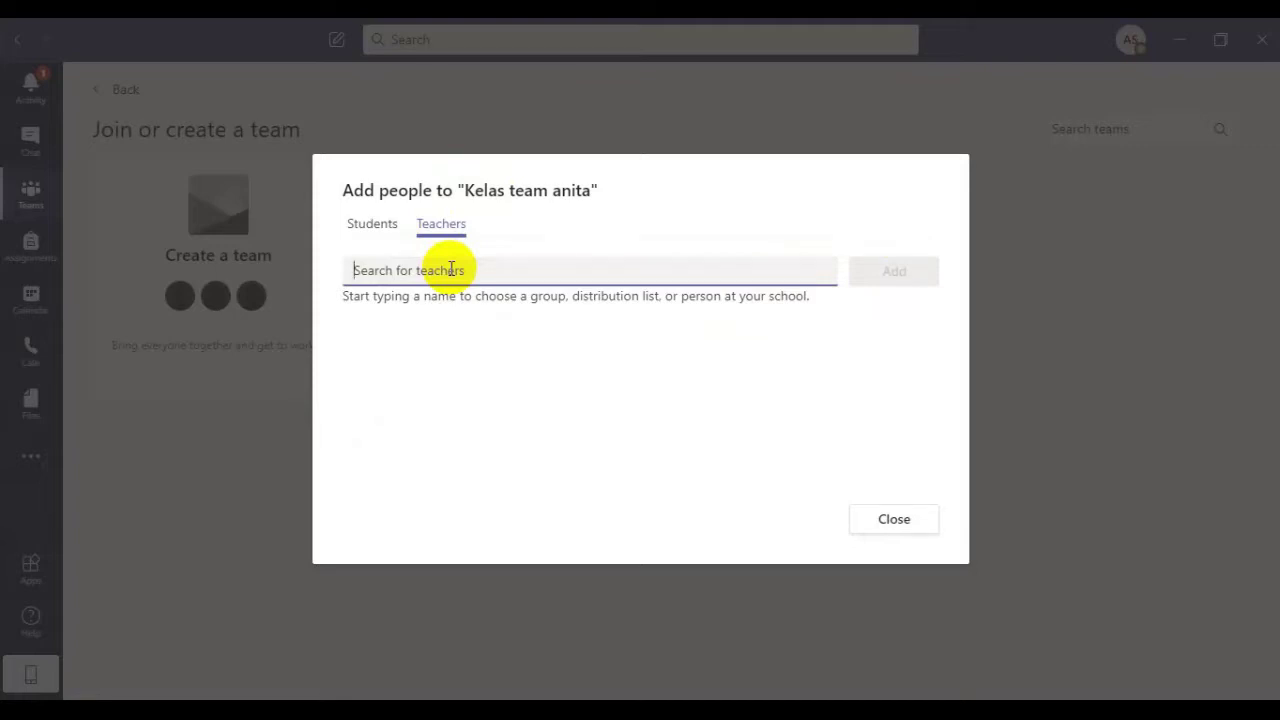
pyautogui.write('amin')
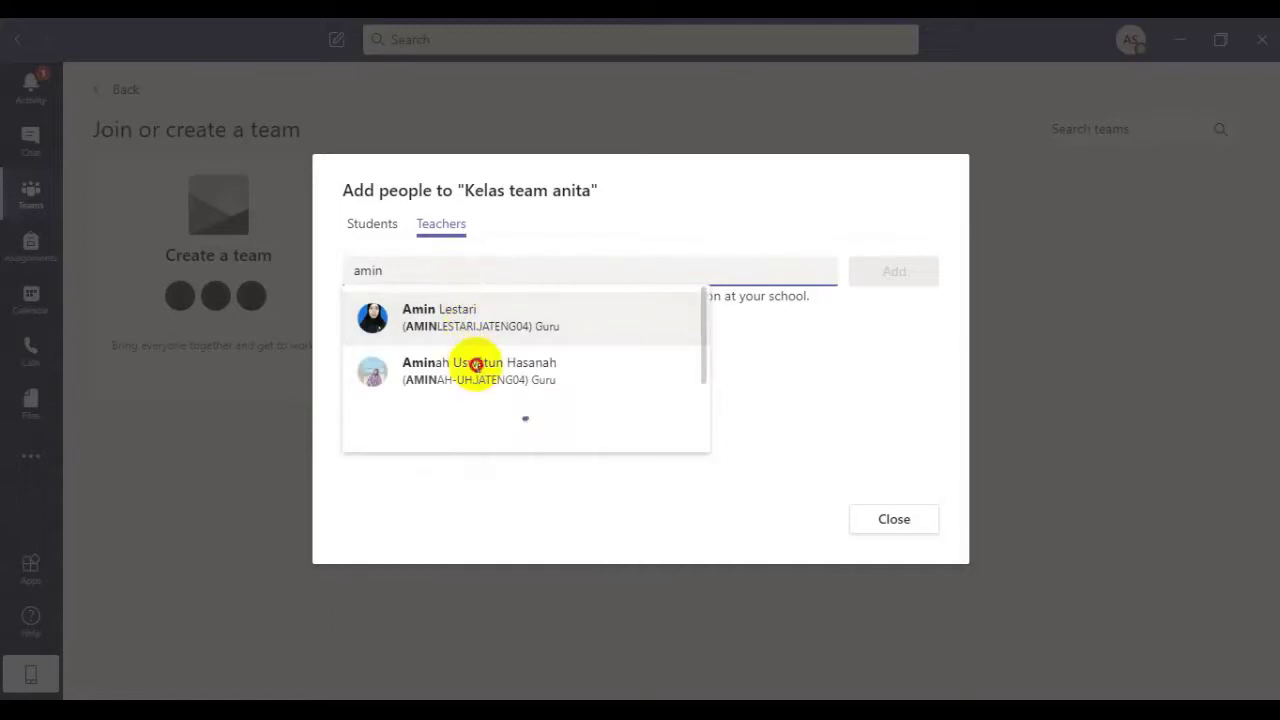
pyautogui.click(476, 364)
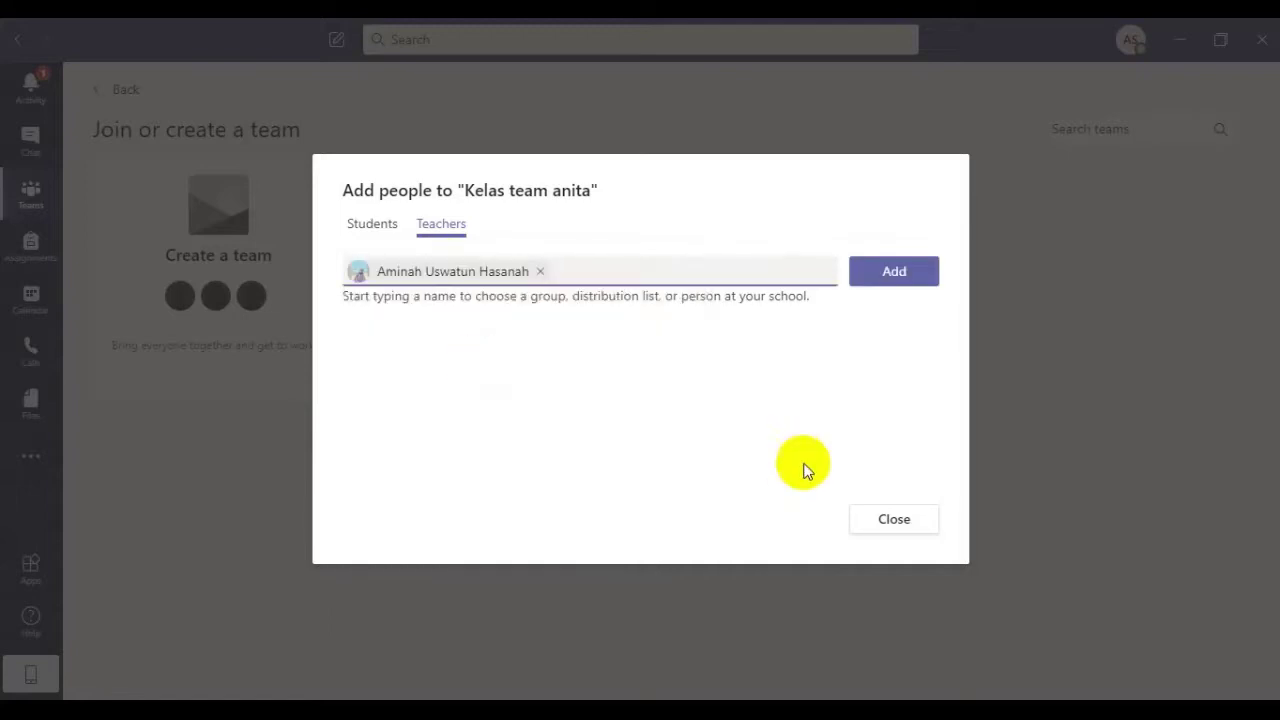
pyautogui.click(876, 272)
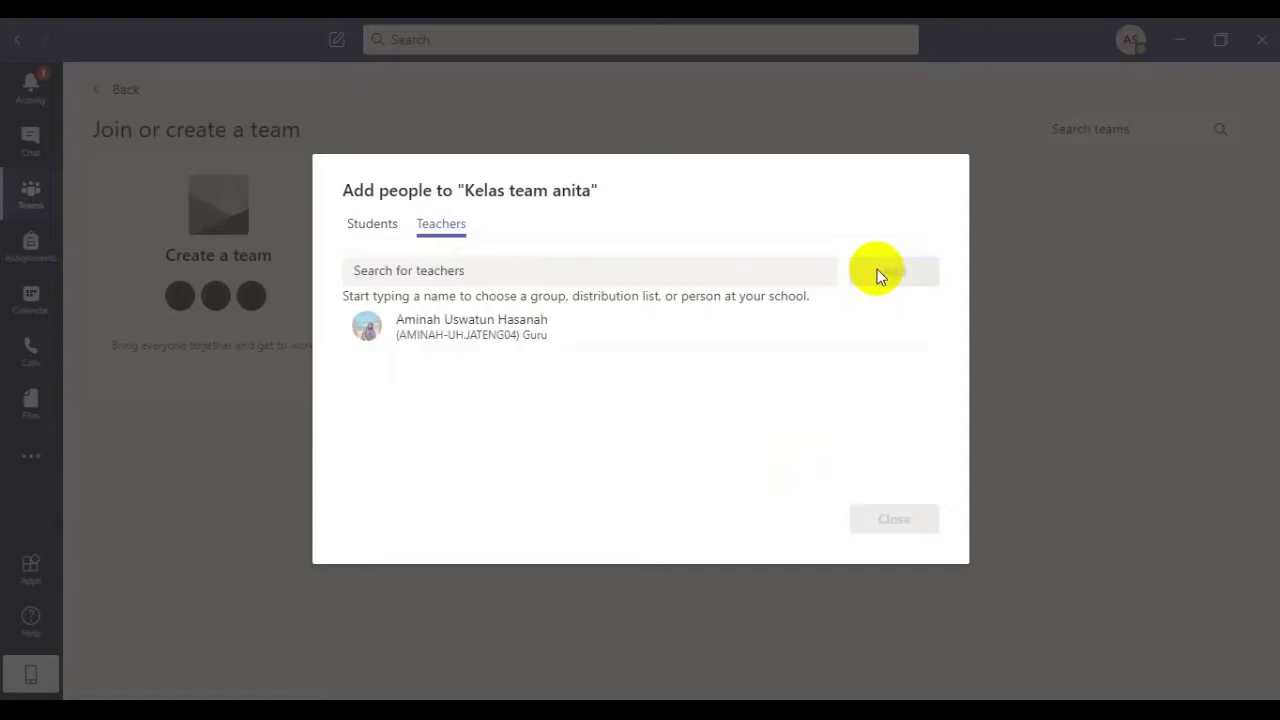
# - Review the added students and teacher, and finish adding people to the new team
pyautogui.click(373, 229)
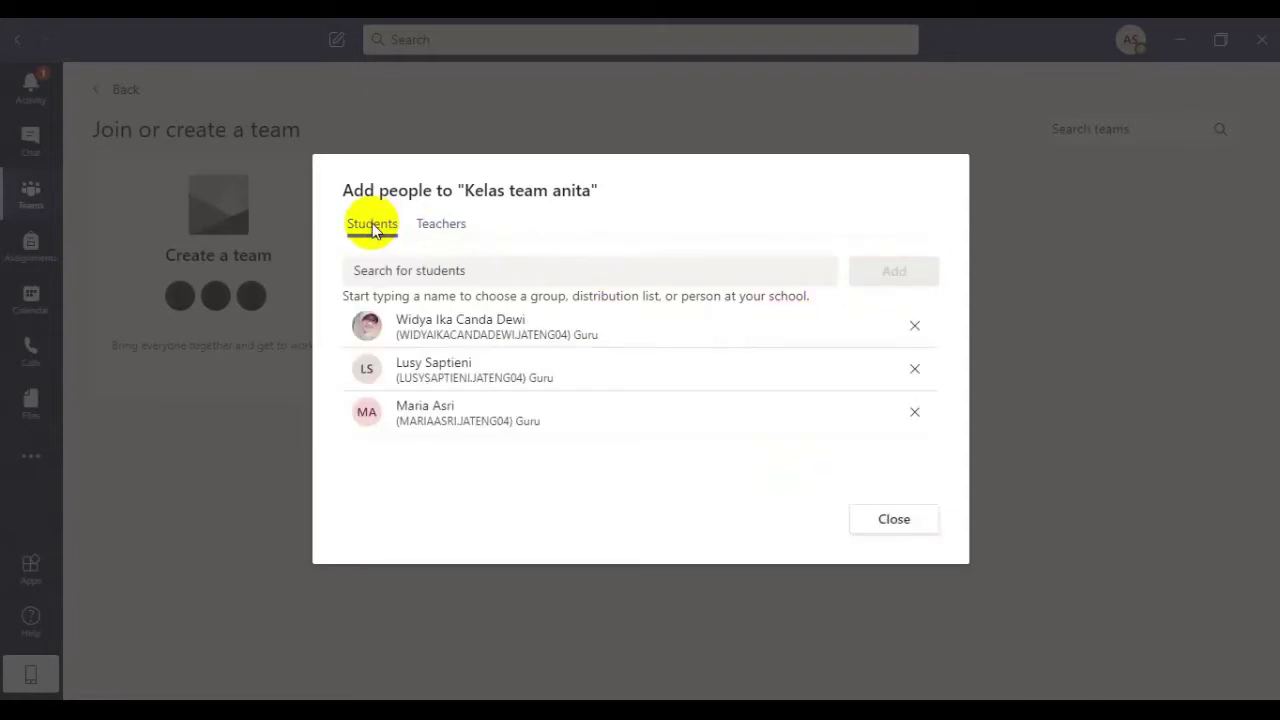
pyautogui.click(440, 228)
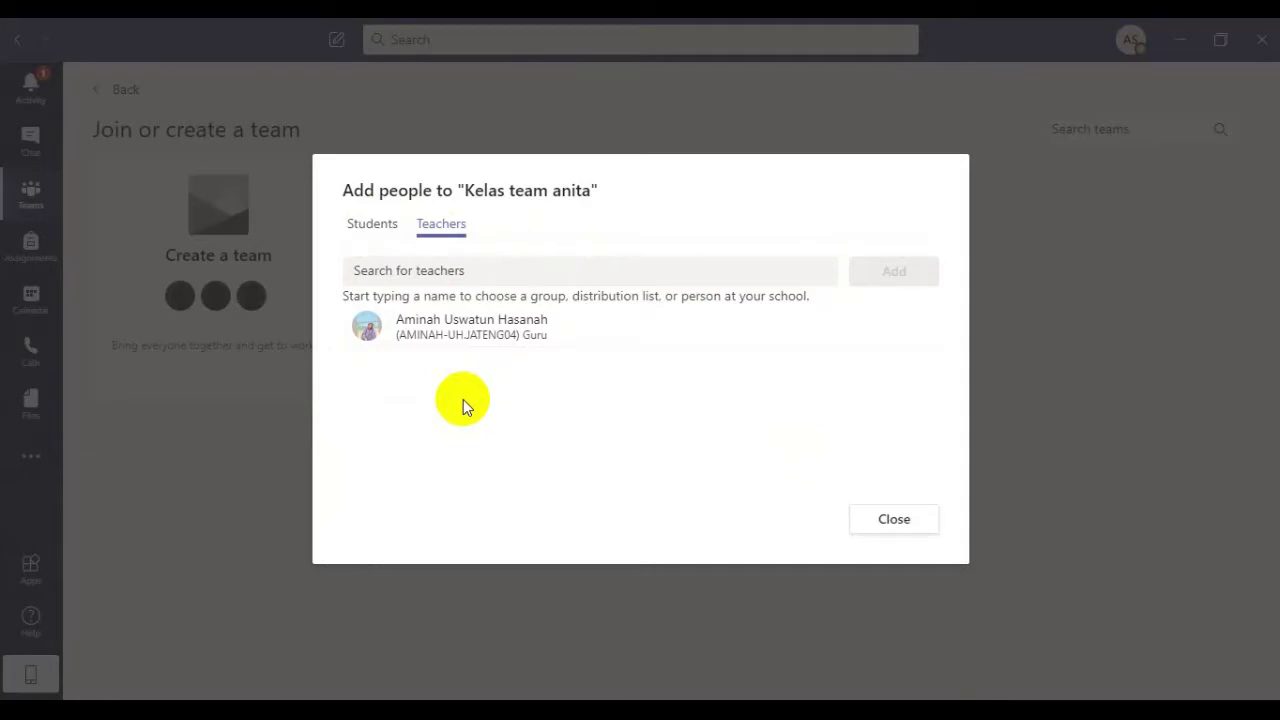
pyautogui.click(872, 521)
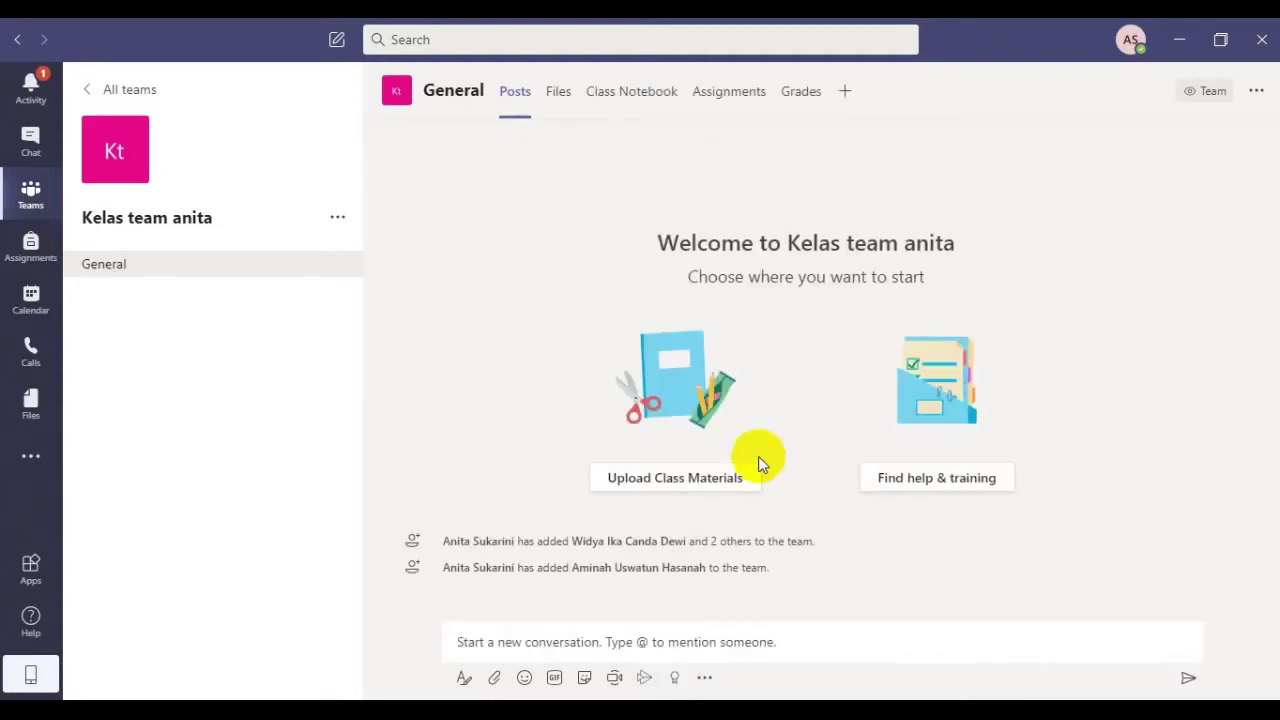
# - Return to the overview of all teams and open the management page of the new class team
pyautogui.click(93, 92)
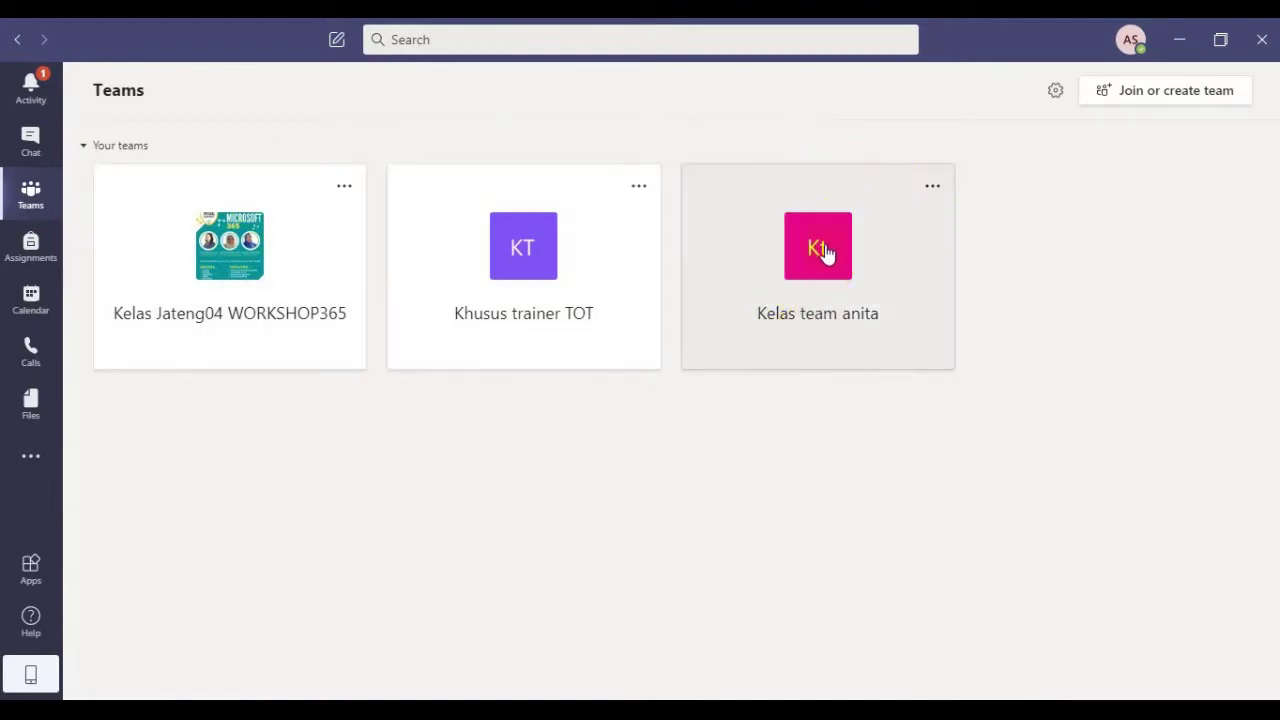
pyautogui.click(932, 189)
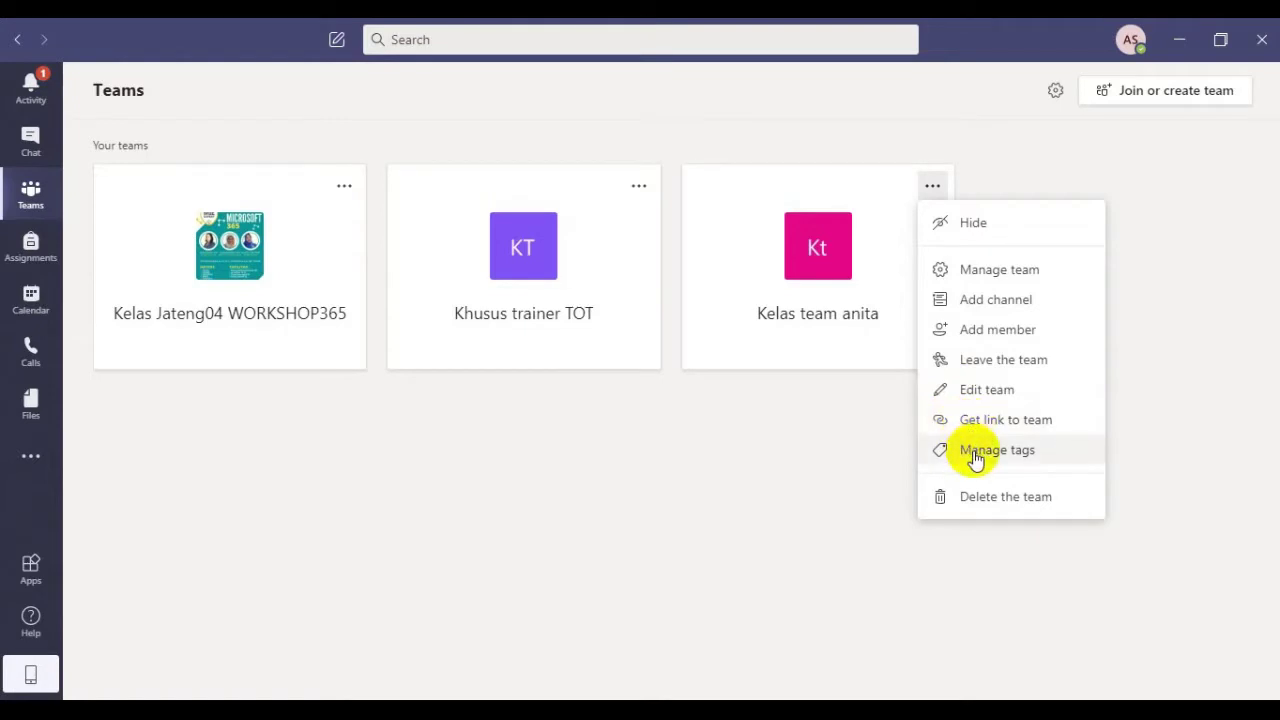
pyautogui.click(990, 272)
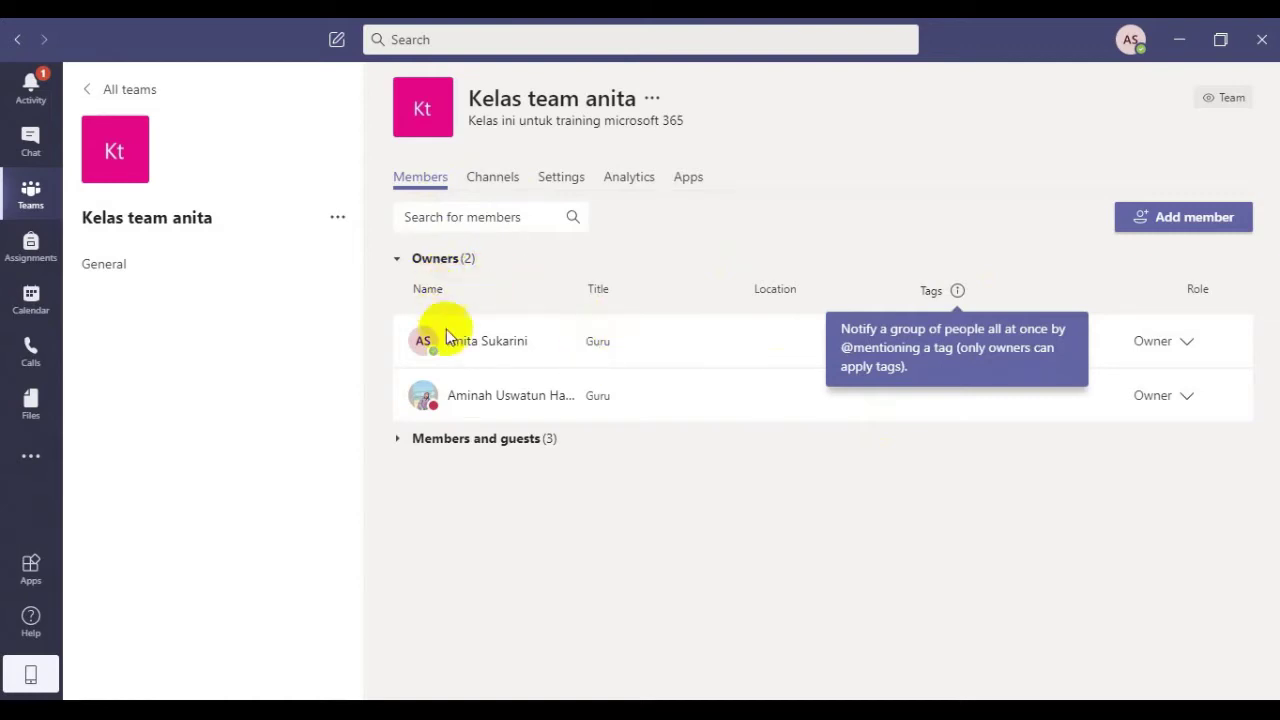
# - Examine the team's owners, expand its members and guests, and look at the options for adding more members
pyautogui.moveTo(420, 312)
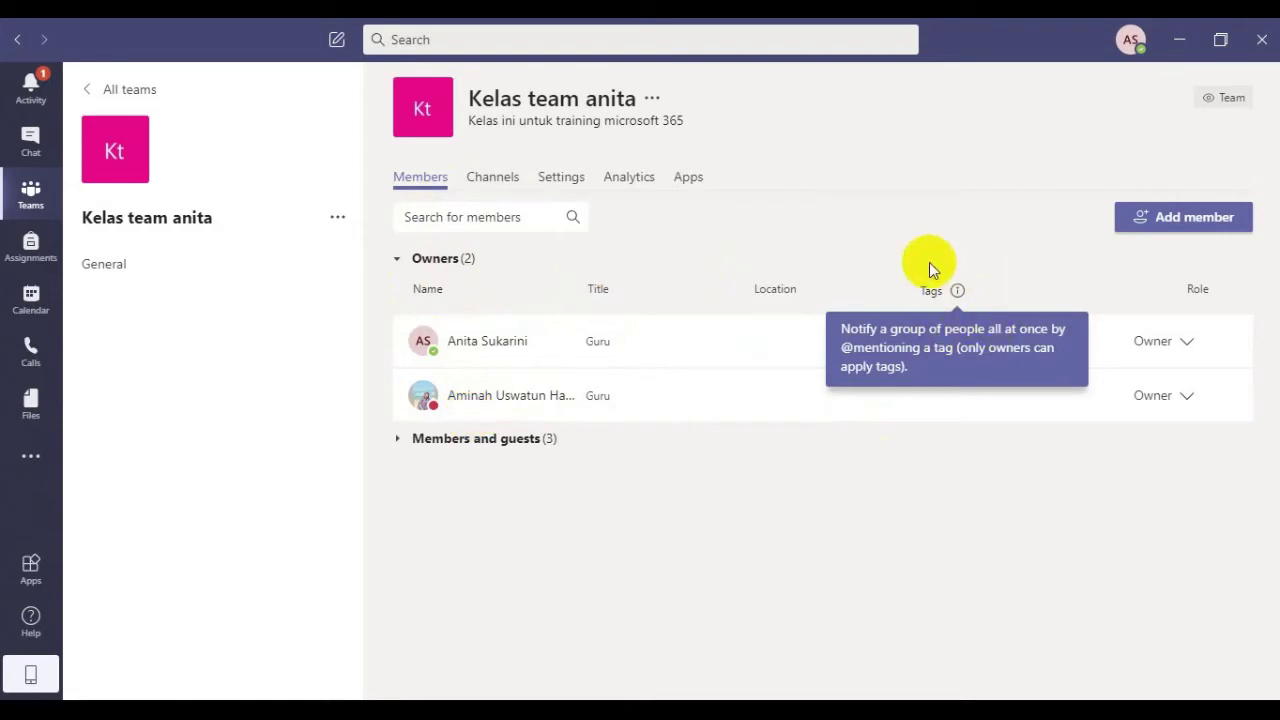
pyautogui.click(490, 448)
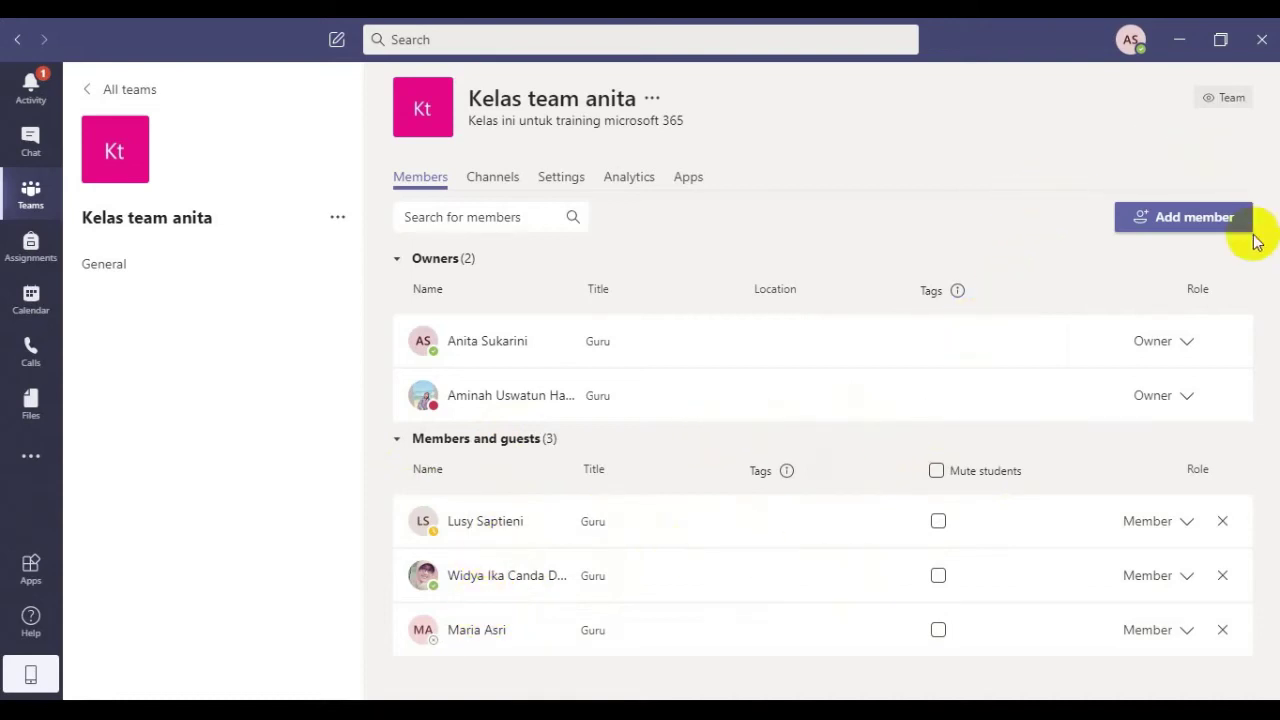
pyautogui.click(1157, 220)
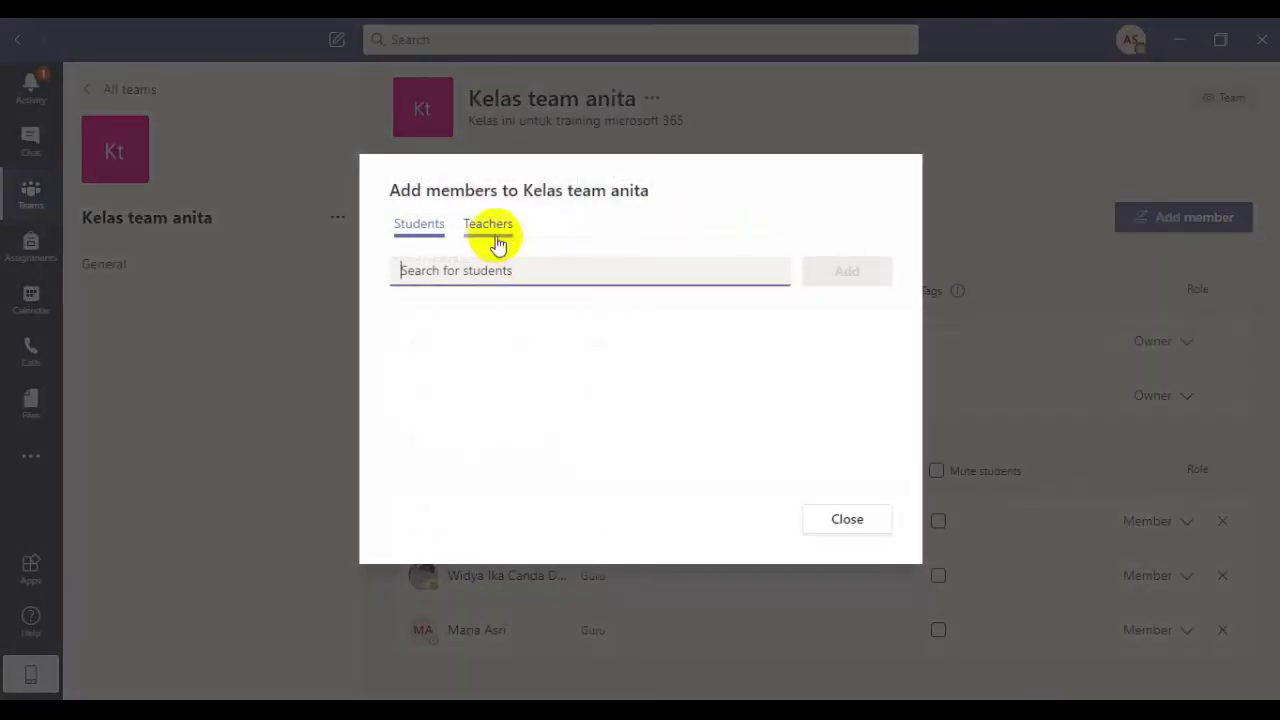
pyautogui.click(827, 523)
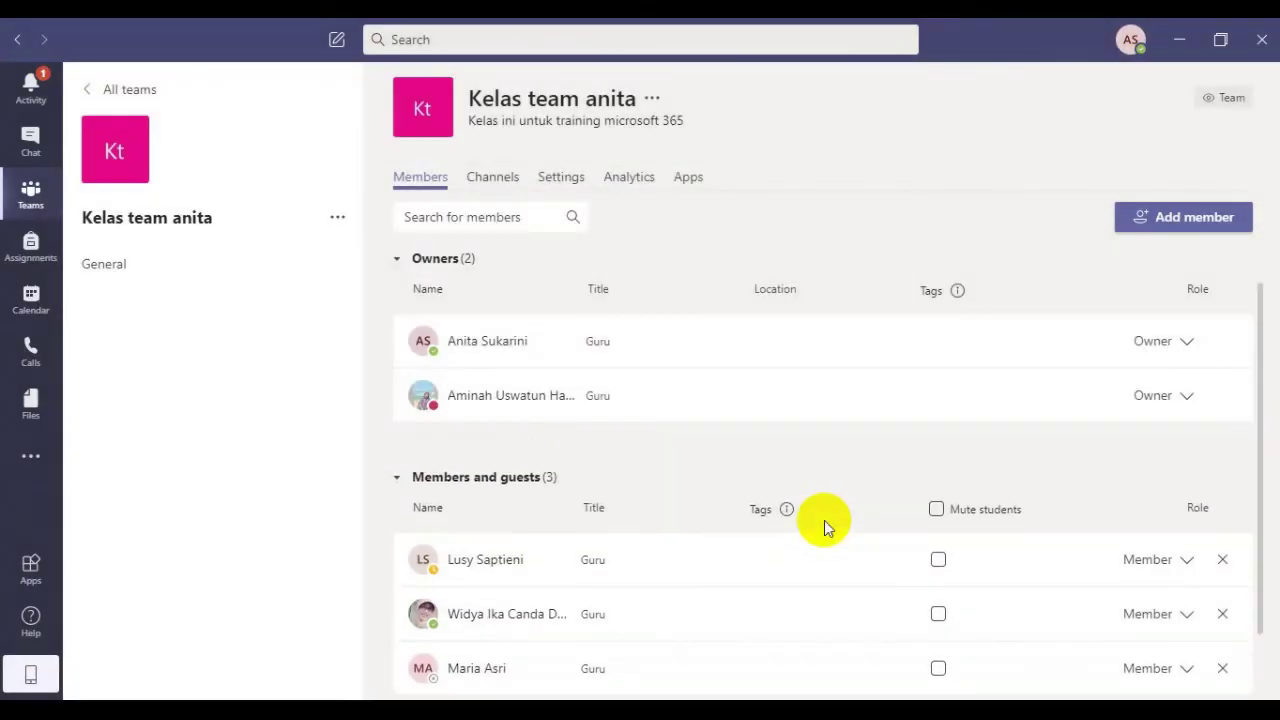